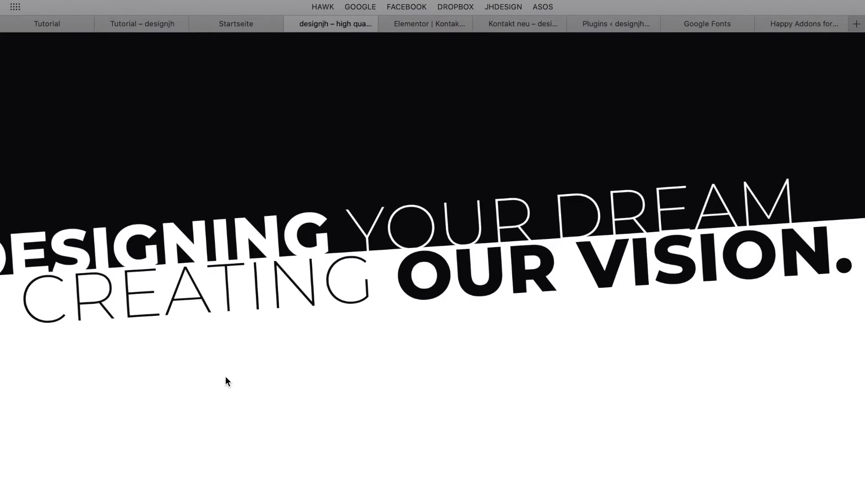
Look over the slanted two-line heading on the designjh page and open the Happy Addons page.
{"action": "scroll", "coordinate": [226, 378], "scroll_direction": "up", "scroll_amount": 3}
{"action": "scroll", "coordinate": [225, 377], "scroll_direction": "down", "scroll_amount": 3}
{"action": "scroll", "coordinate": [225, 377], "scroll_direction": "up", "scroll_amount": 1}
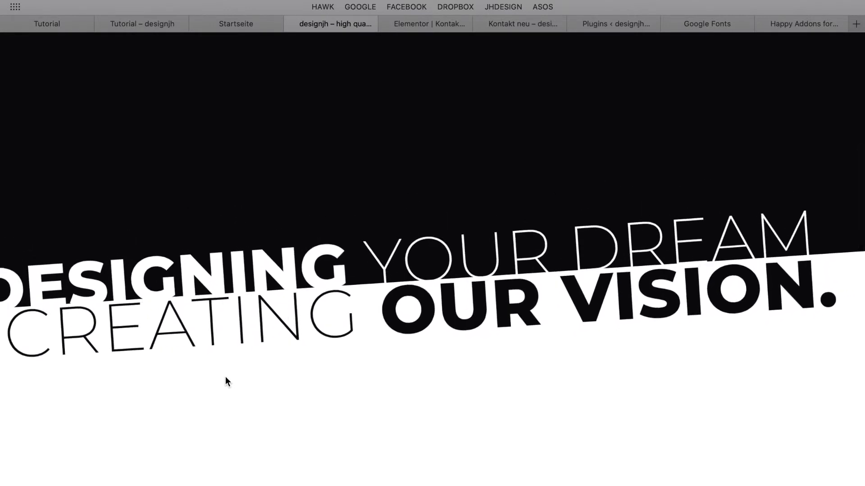
{"action": "left_click", "coordinate": [812, 27]}
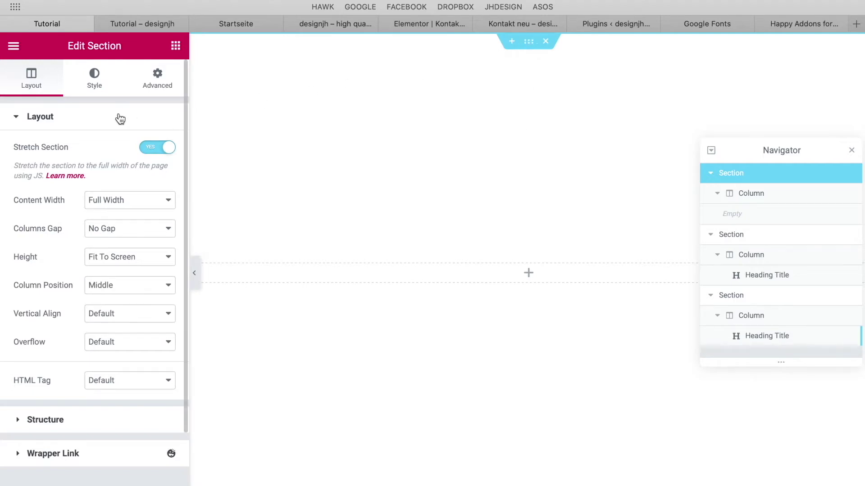
Give the first section a classic background with the dark mountain image, sized to Cover.
{"action": "left_click", "coordinate": [89, 90]}
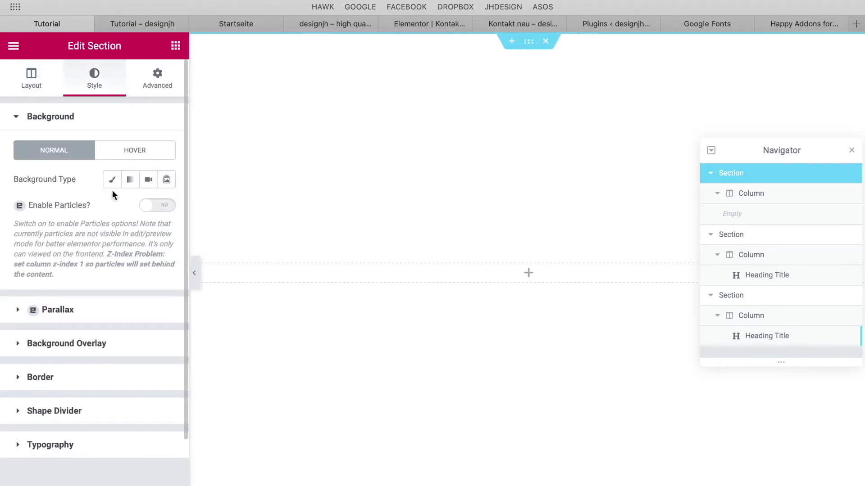
{"action": "left_click", "coordinate": [111, 180]}
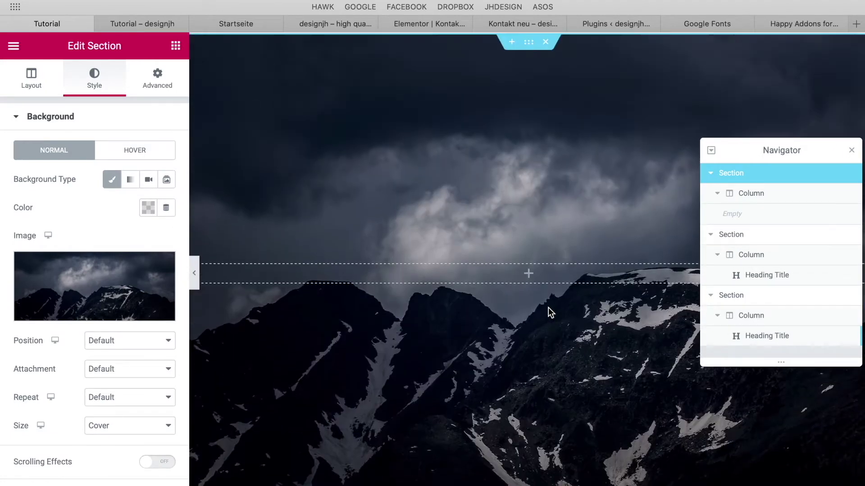
{"action": "left_click", "coordinate": [61, 119]}
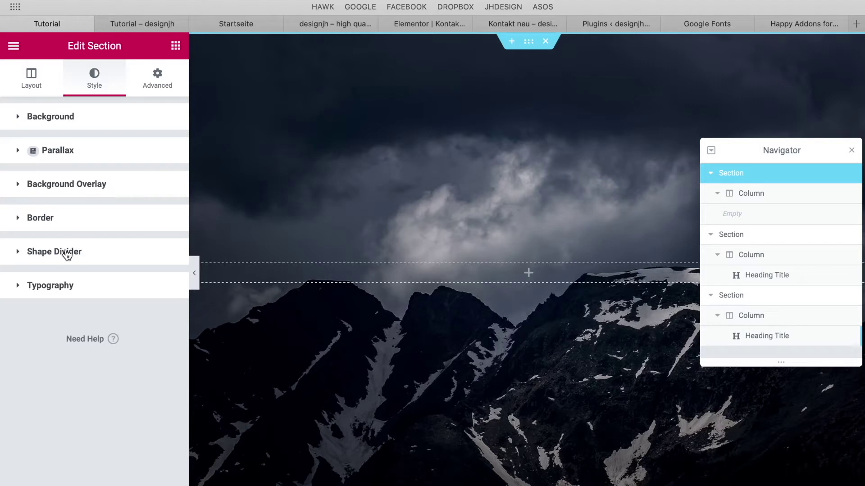
Add a Tilt shape divider to the bottom edge of the mountain section.
{"action": "left_click", "coordinate": [72, 253]}
{"action": "left_click", "coordinate": [139, 291]}
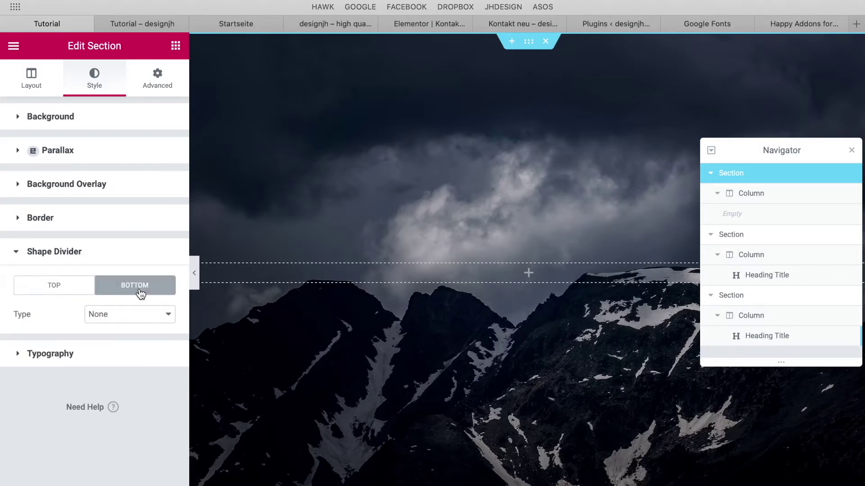
{"action": "left_click", "coordinate": [122, 315]}
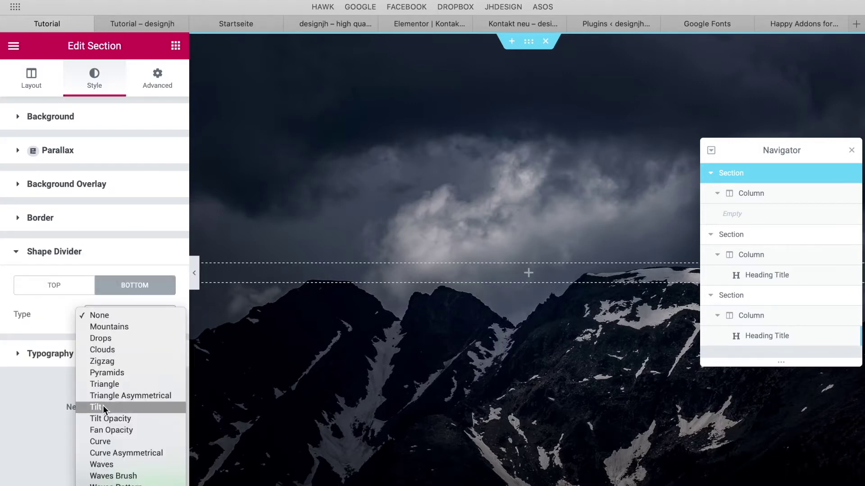
{"action": "left_click", "coordinate": [343, 351]}
{"action": "scroll", "coordinate": [343, 346], "scroll_direction": "down", "scroll_amount": 3}
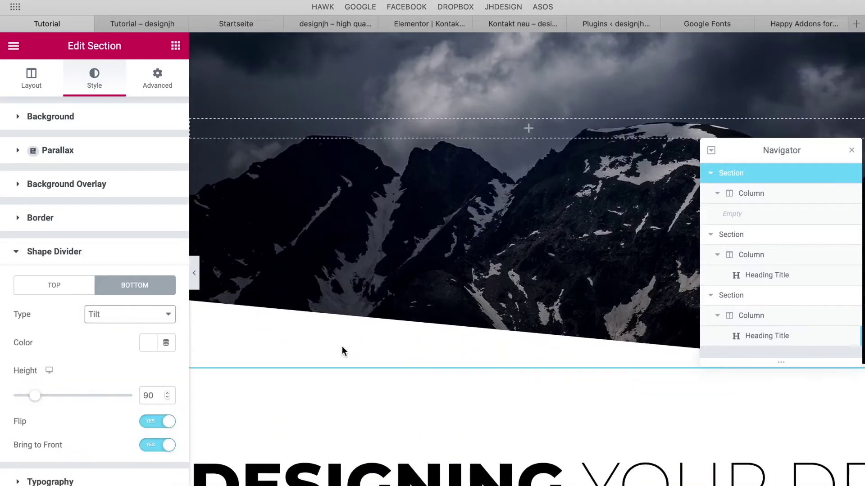
Flip the bottom Tilt divider so its edge rises toward the right, and check it against the headings below.
{"action": "left_click", "coordinate": [153, 422]}
{"action": "left_click", "coordinate": [153, 426]}
{"action": "scroll", "coordinate": [392, 314], "scroll_direction": "down", "scroll_amount": 2}
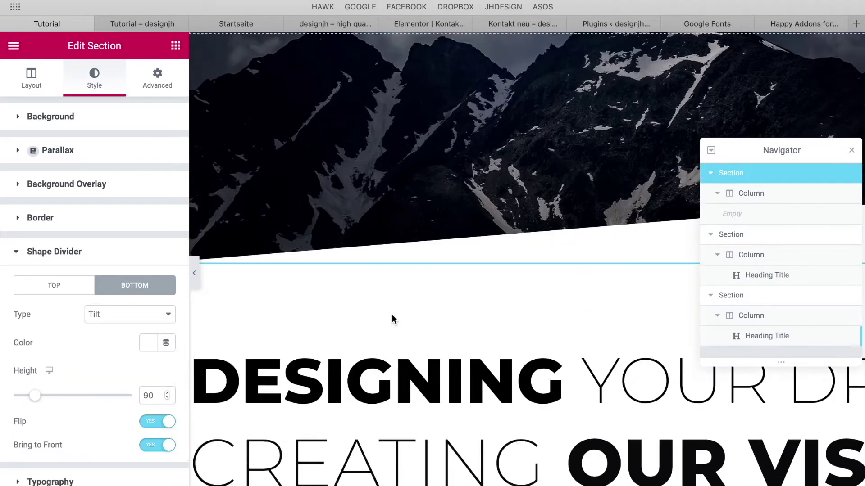
{"action": "scroll", "coordinate": [333, 280], "scroll_direction": "down", "scroll_amount": 1}
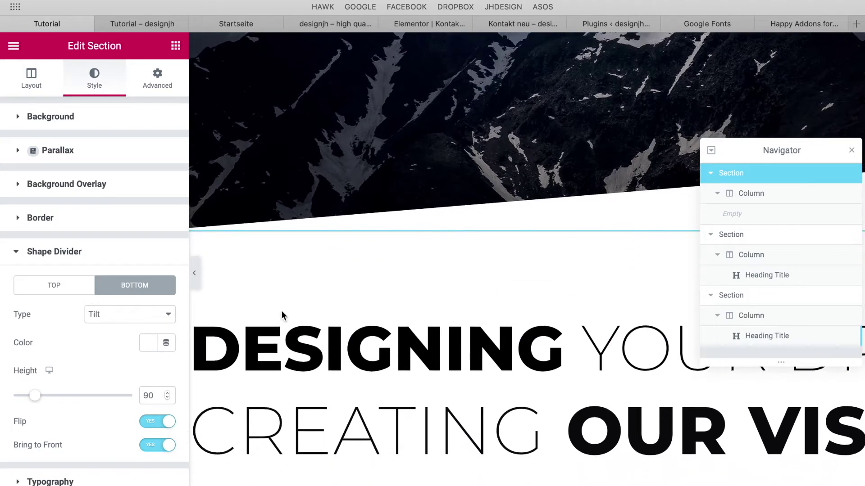
{"action": "scroll", "coordinate": [282, 315], "scroll_direction": "up", "scroll_amount": 3}
{"action": "scroll", "coordinate": [323, 274], "scroll_direction": "up", "scroll_amount": 2}
{"action": "scroll", "coordinate": [323, 277], "scroll_direction": "down", "scroll_amount": 3}
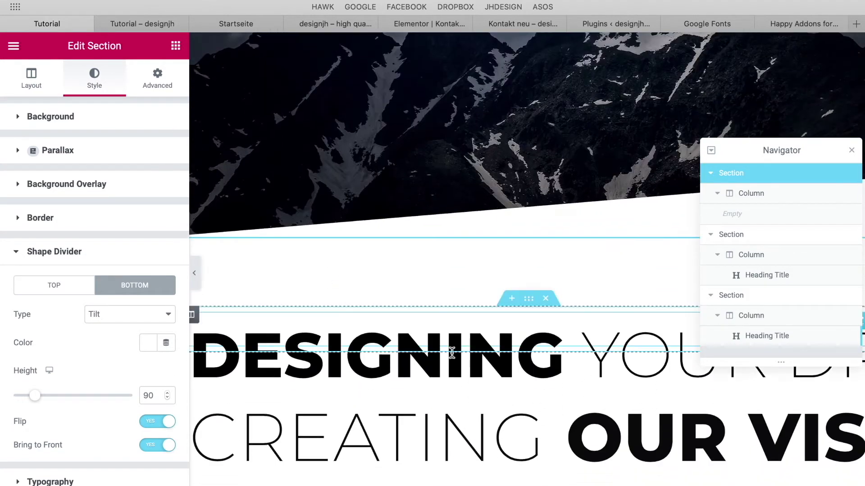
{"action": "scroll", "coordinate": [421, 449], "scroll_direction": "down", "scroll_amount": 2}
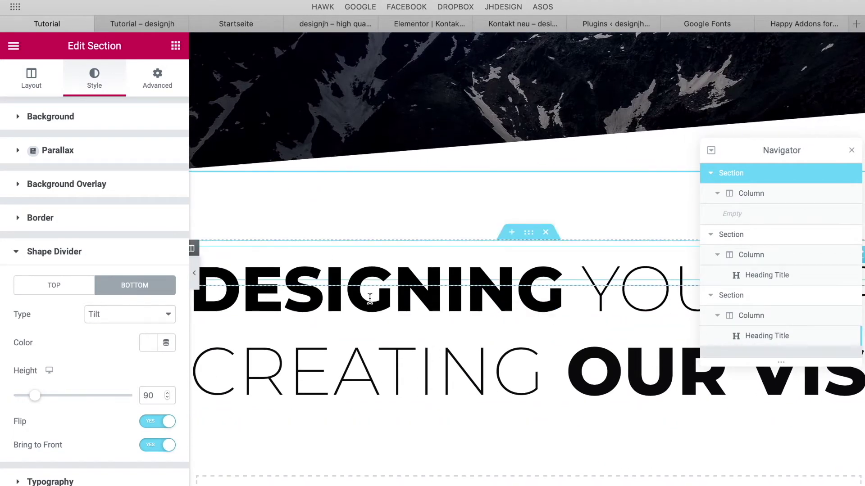
{"action": "scroll", "coordinate": [370, 299], "scroll_direction": "down", "scroll_amount": 1}
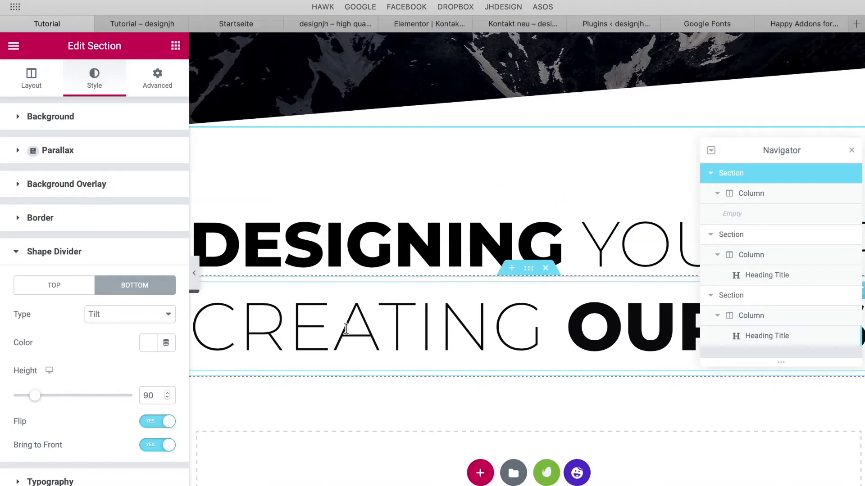
Set the top margin of the section holding the "DESIGNING YOUR DREAM" heading to -130 px.
{"action": "left_click", "coordinate": [357, 227]}
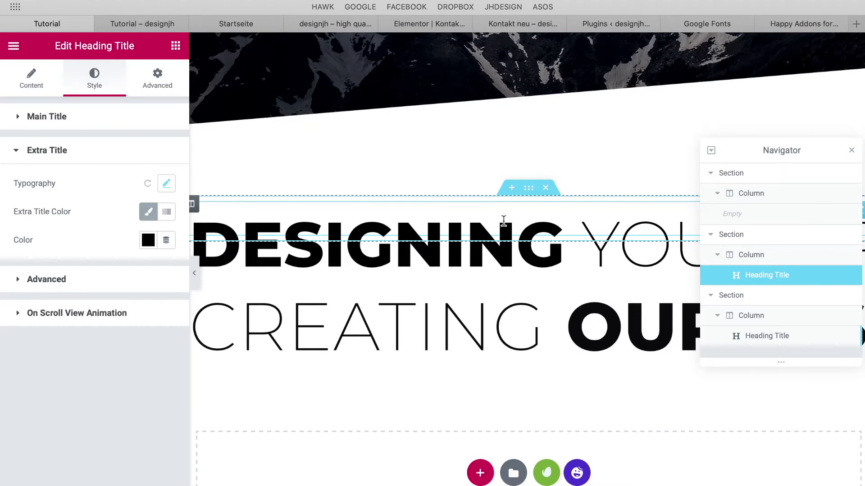
{"action": "left_click", "coordinate": [530, 195]}
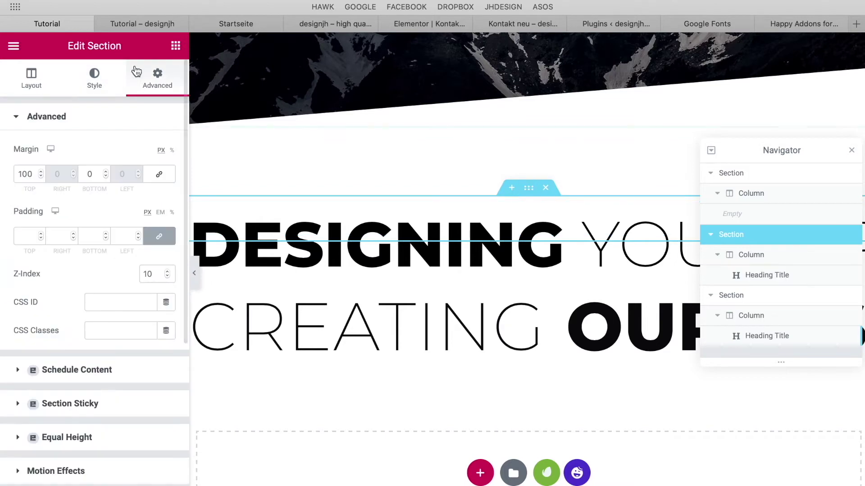
{"action": "left_click_drag", "start_coordinate": [35, 175], "coordinate": [7, 175]}
{"action": "left_click", "coordinate": [15, 173]}
{"action": "type", "text": "-"}
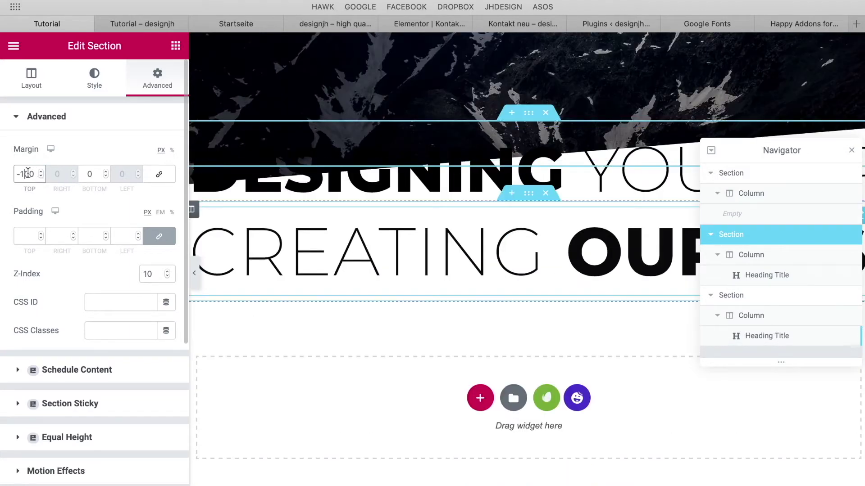
{"action": "left_click_drag", "start_coordinate": [27, 174], "coordinate": [24, 173]}
{"action": "type", "text": "3"}
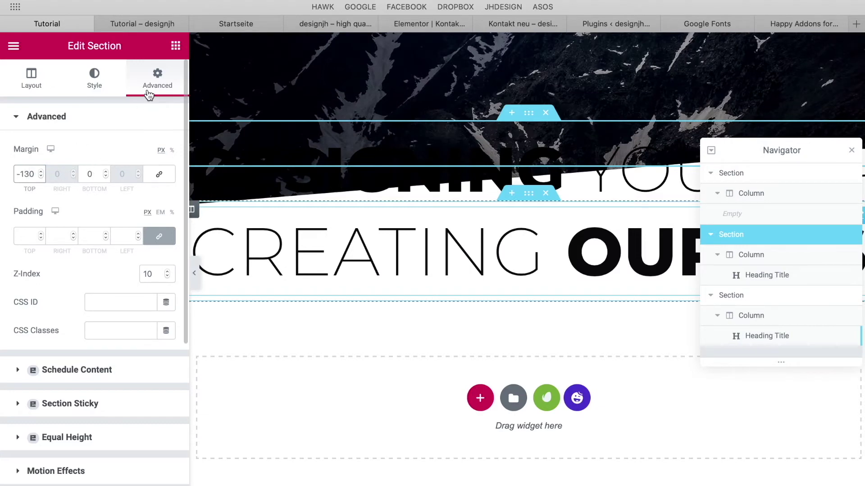
{"action": "left_click", "coordinate": [110, 130]}
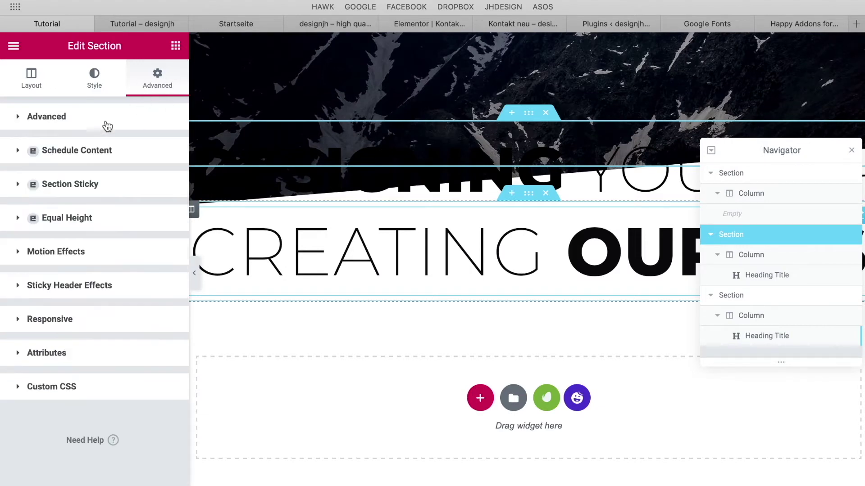
{"action": "left_click", "coordinate": [156, 89]}
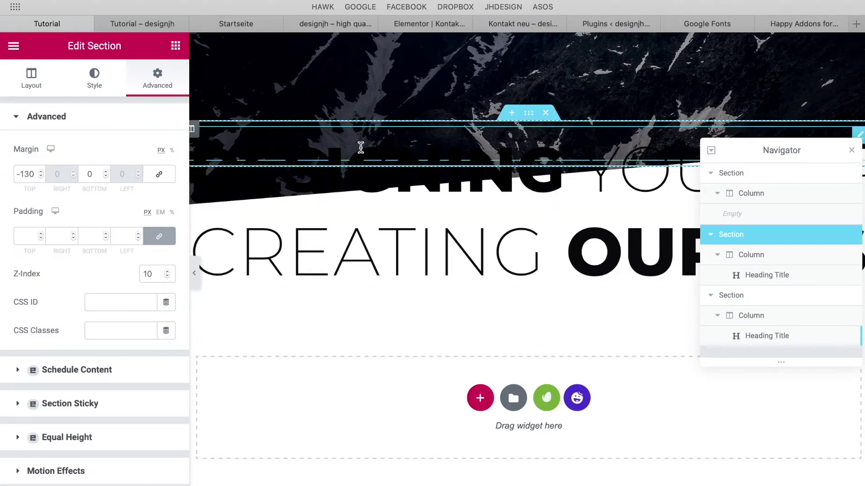
Enable the Happy Effects CSS Transform for the "DESIGNING YOUR DREAM" heading.
{"action": "left_click", "coordinate": [360, 148]}
{"action": "left_click", "coordinate": [142, 83]}
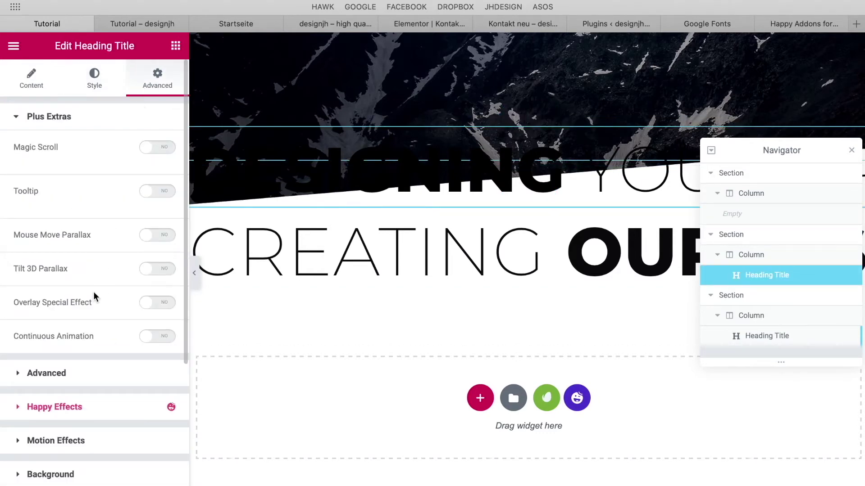
{"action": "scroll", "coordinate": [90, 316], "scroll_direction": "down", "scroll_amount": 2}
{"action": "scroll", "coordinate": [135, 154], "scroll_direction": "up", "scroll_amount": 2}
{"action": "left_click", "coordinate": [110, 408]}
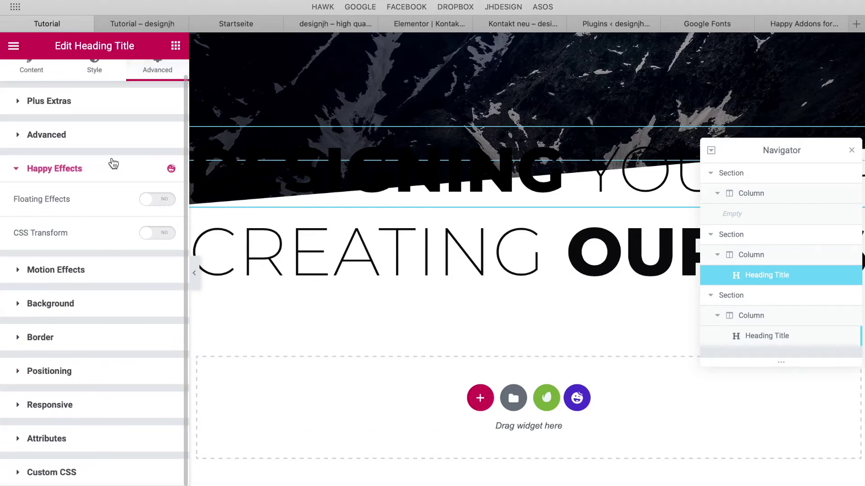
{"action": "left_click", "coordinate": [155, 235]}
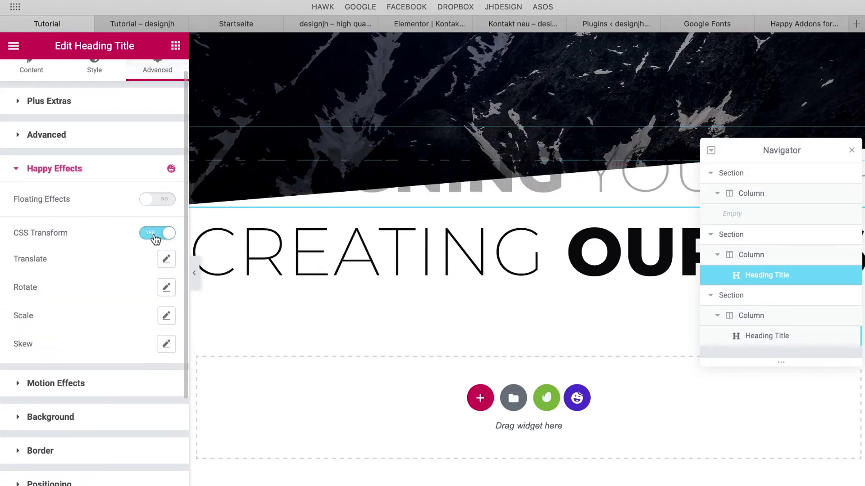
{"action": "scroll", "coordinate": [155, 239], "scroll_direction": "down", "scroll_amount": 2}
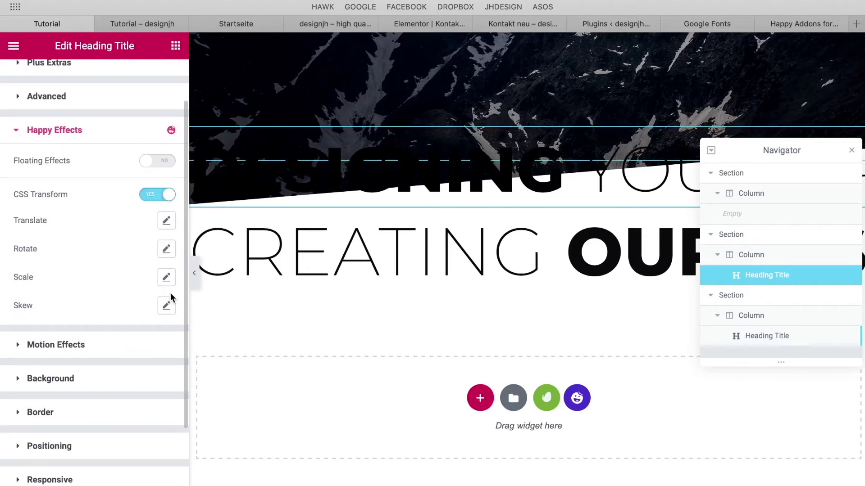
Set Rotate Z to -4 for the "DESIGNING YOUR DREAM" heading and check its margin settings.
{"action": "left_click", "coordinate": [167, 249]}
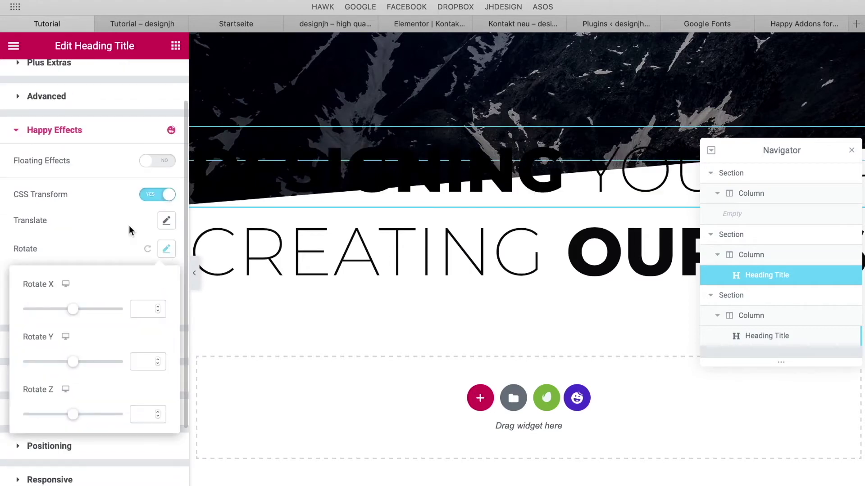
{"action": "scroll", "coordinate": [129, 229], "scroll_direction": "down", "scroll_amount": 4}
{"action": "left_click", "coordinate": [157, 344]}
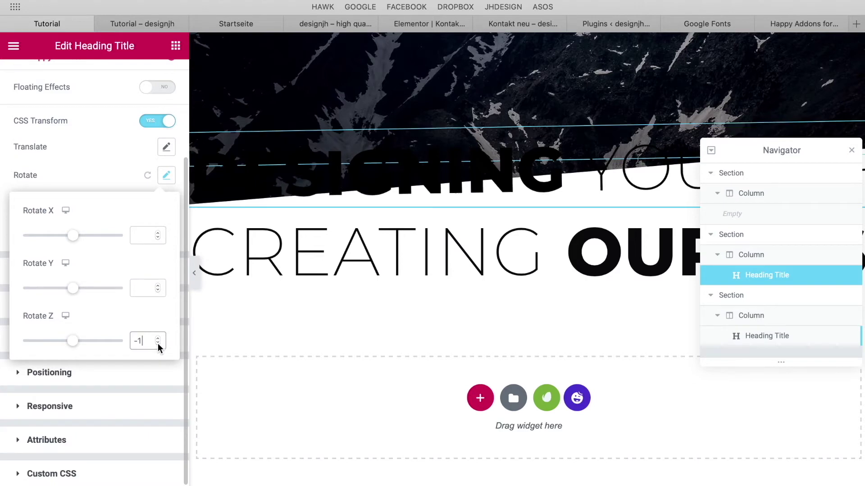
{"action": "left_click", "coordinate": [158, 344]}
{"action": "left_click", "coordinate": [158, 343]}
{"action": "left_click", "coordinate": [157, 343]}
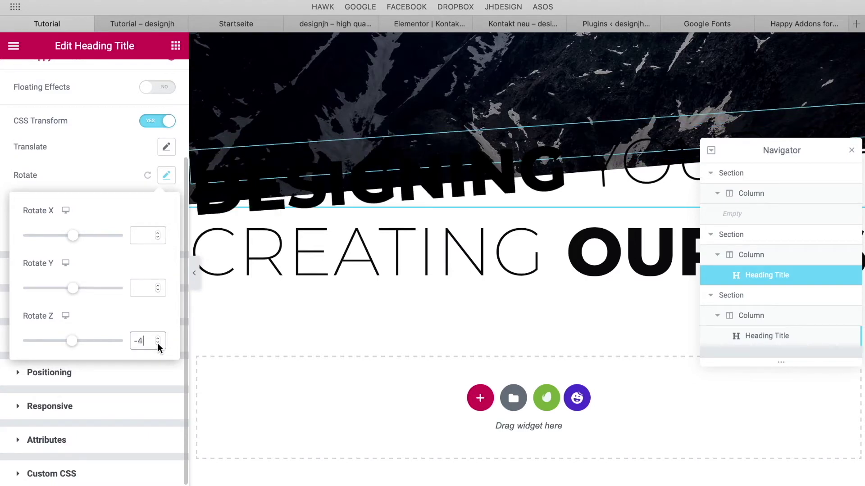
{"action": "scroll", "coordinate": [111, 124], "scroll_direction": "up", "scroll_amount": 2}
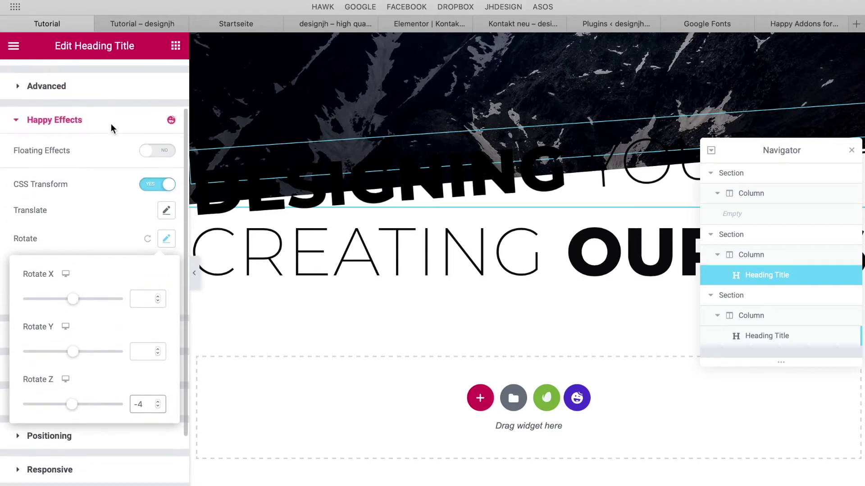
{"action": "left_click", "coordinate": [110, 126]}
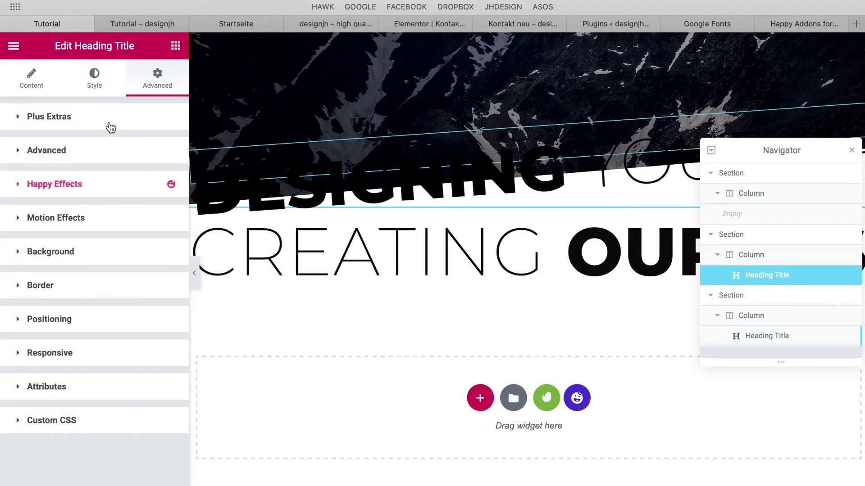
{"action": "left_click", "coordinate": [100, 155]}
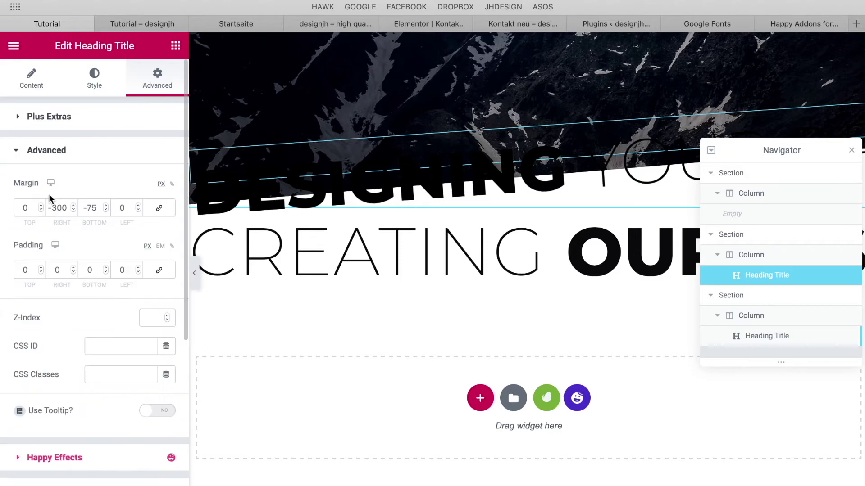
{"action": "left_click", "coordinate": [85, 155]}
Set the top margin of the "DESIGNING YOUR DREAM" heading's section to -157 px and check its placement over the mountains.
{"action": "left_click", "coordinate": [529, 120]}
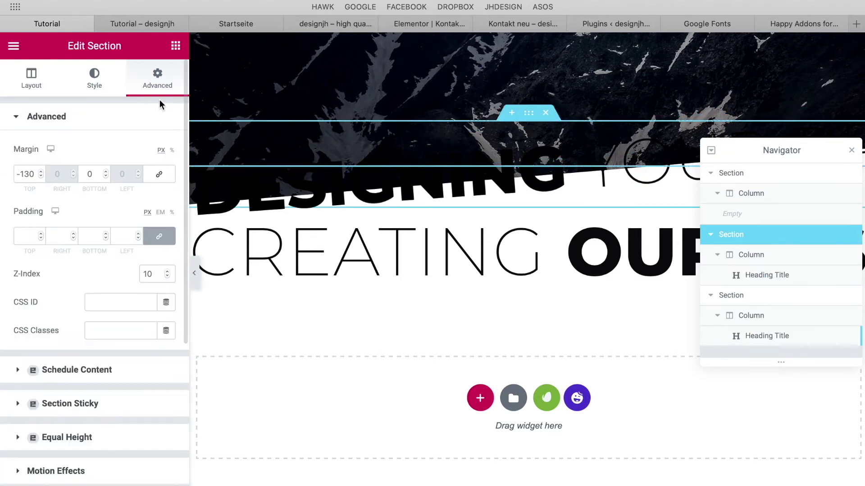
{"action": "left_click", "coordinate": [28, 175]}
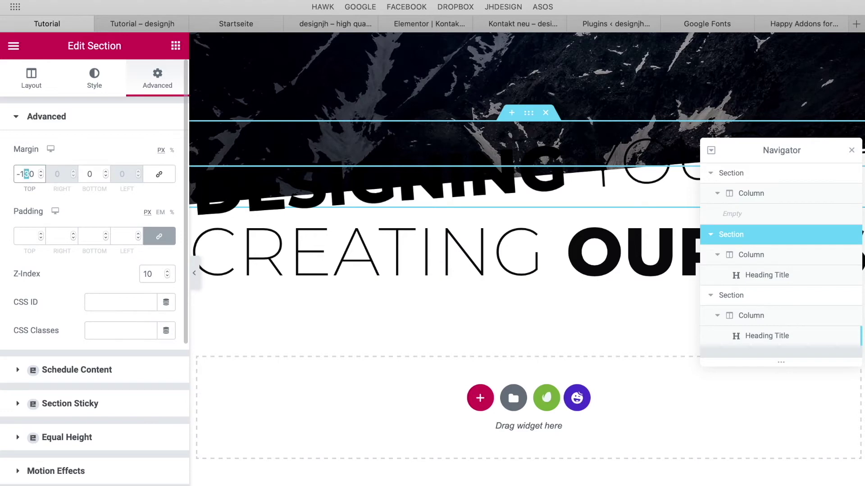
{"action": "type", "text": "5"}
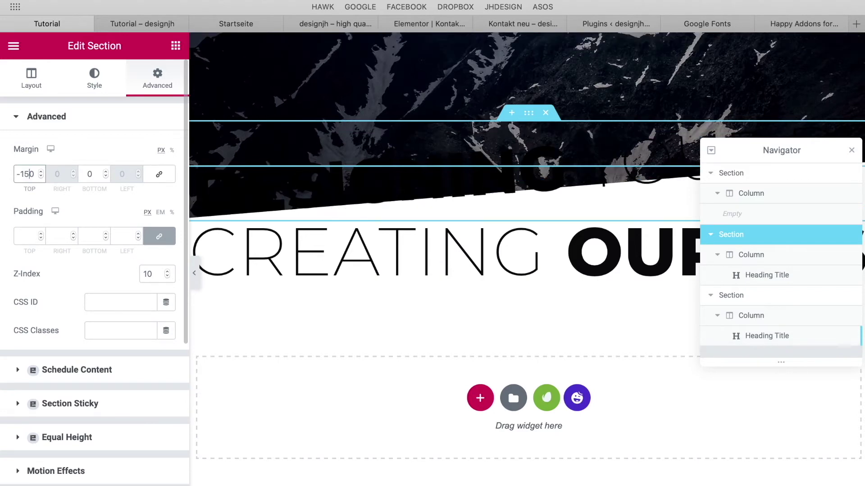
{"action": "left_click", "coordinate": [39, 176]}
{"action": "left_click", "coordinate": [40, 176]}
{"action": "left_click", "coordinate": [39, 176]}
{"action": "left_click", "coordinate": [39, 176]}
{"action": "left_click", "coordinate": [40, 176]}
{"action": "left_click", "coordinate": [40, 176]}
{"action": "left_click", "coordinate": [40, 175]}
{"action": "scroll", "coordinate": [259, 263], "scroll_direction": "up", "scroll_amount": 5}
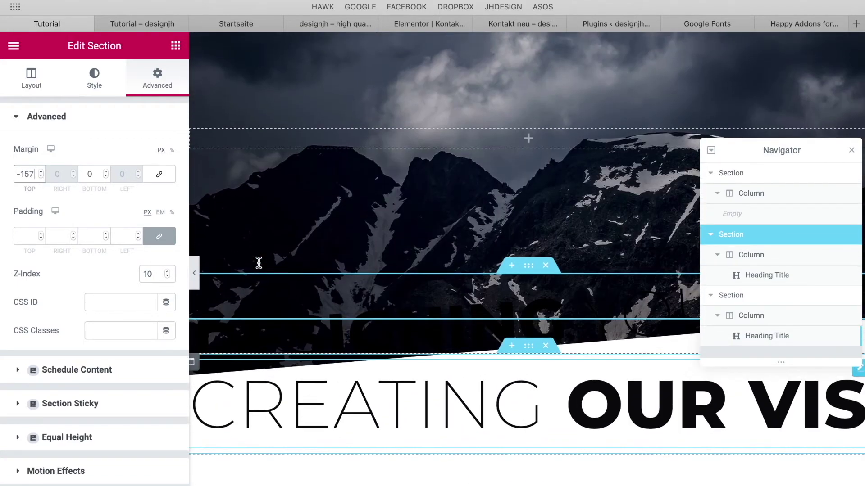
{"action": "scroll", "coordinate": [259, 262], "scroll_direction": "down", "scroll_amount": 5}
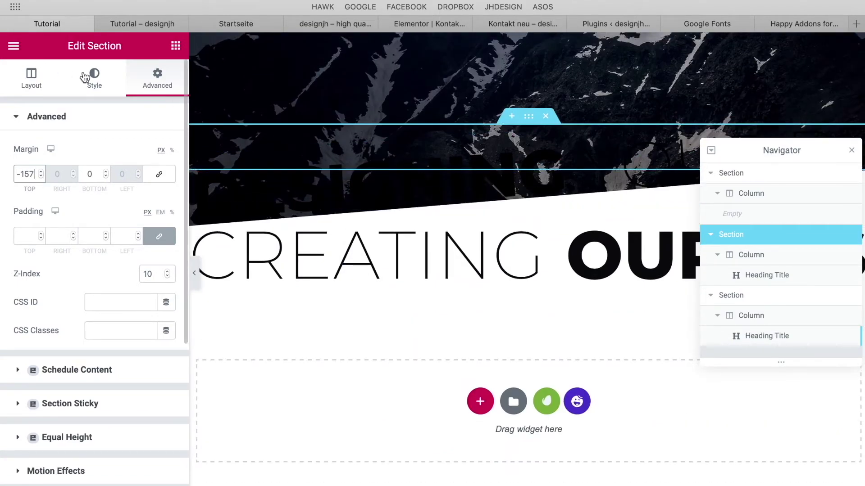
Set the main title colour of the "DESIGNING YOUR DREAM" heading to white.
{"action": "left_click", "coordinate": [417, 186]}
{"action": "left_click", "coordinate": [369, 199]}
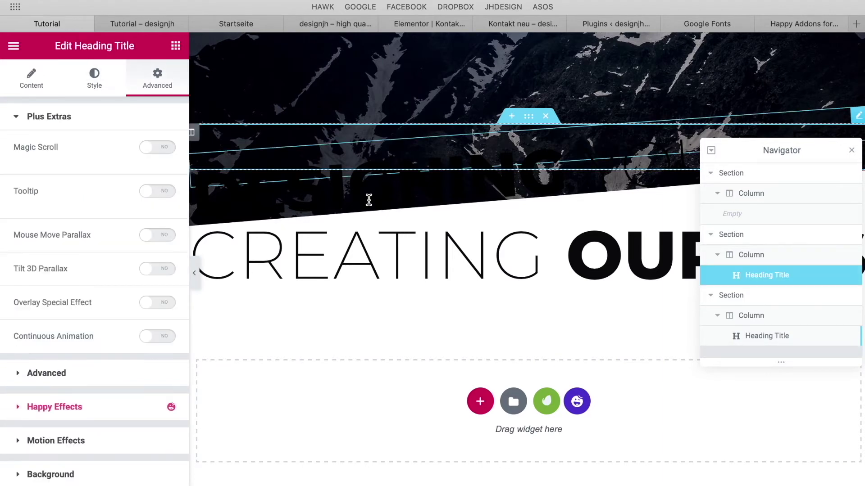
{"action": "left_click", "coordinate": [113, 112]}
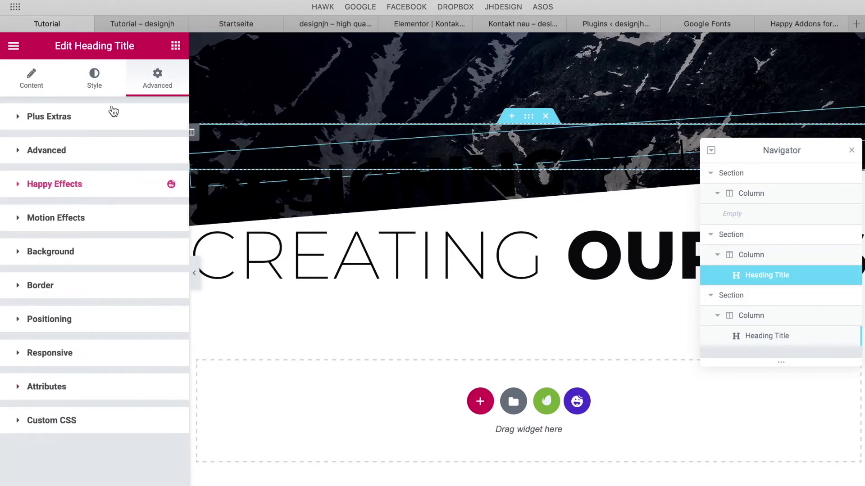
{"action": "left_click", "coordinate": [87, 147]}
{"action": "left_click", "coordinate": [98, 84]}
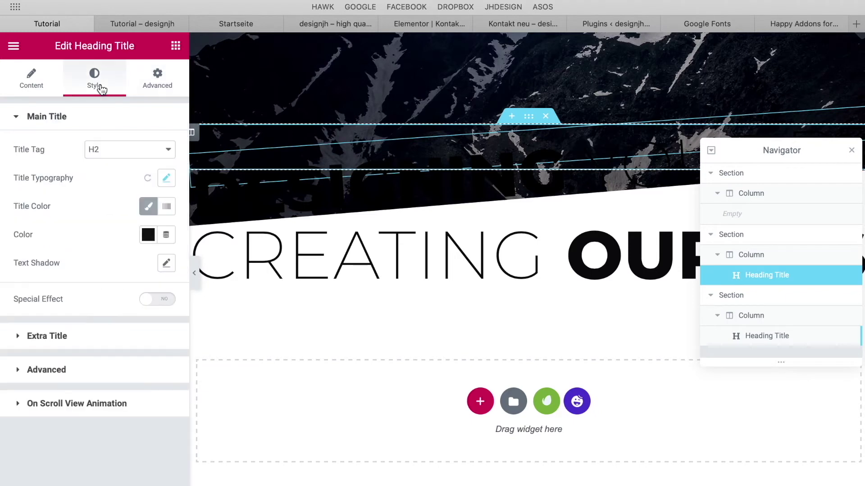
{"action": "left_click", "coordinate": [147, 238]}
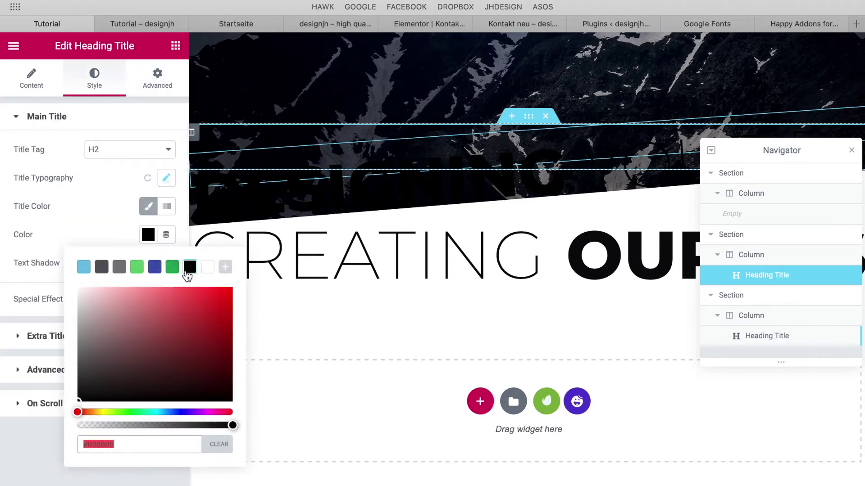
{"action": "left_click", "coordinate": [211, 271]}
Set the extra title colour of the "DESIGNING YOUR DREAM" heading to white.
{"action": "left_click", "coordinate": [100, 341]}
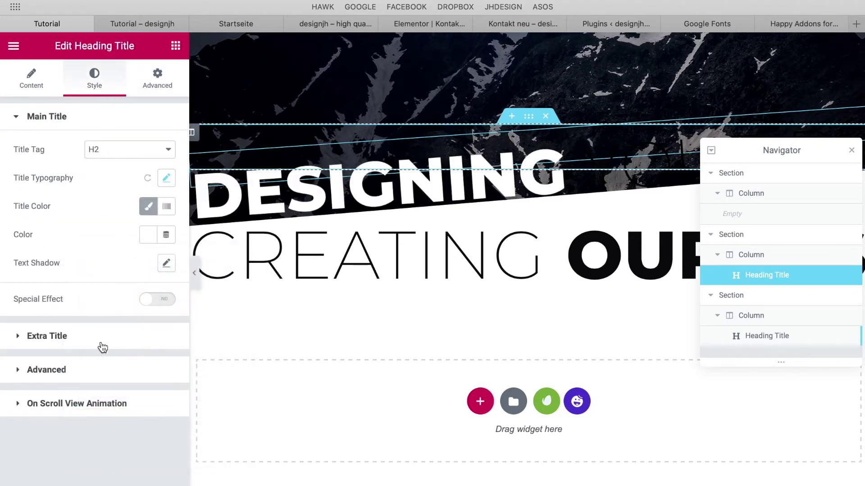
{"action": "left_click", "coordinate": [93, 344]}
{"action": "left_click", "coordinate": [148, 240]}
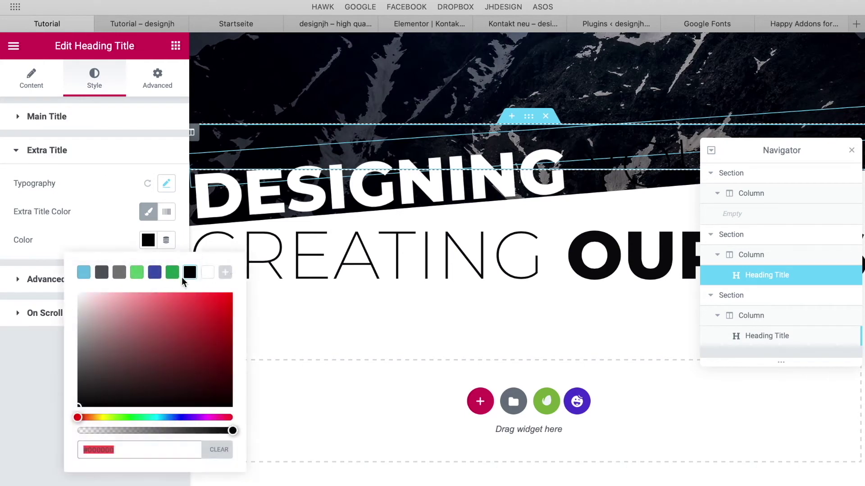
{"action": "left_click", "coordinate": [208, 272]}
{"action": "left_click", "coordinate": [126, 220]}
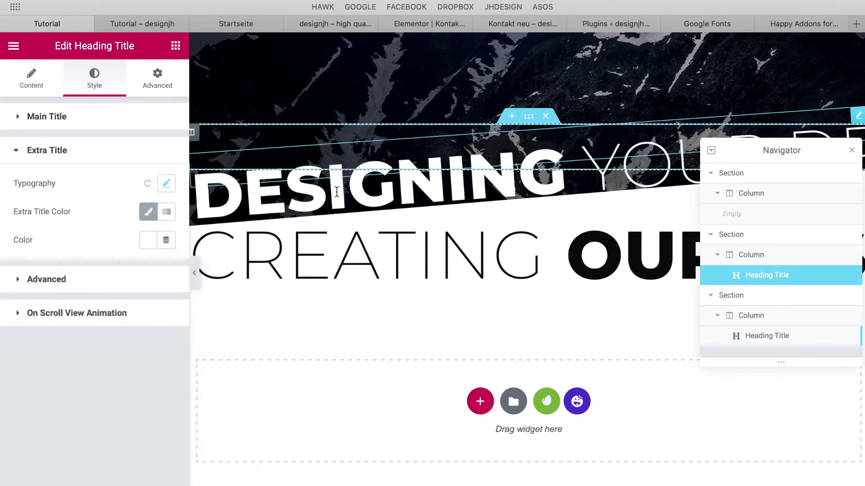
Open the CSS Transform rotation settings in Happy Effects for the "DESIGNING YOUR DREAM" heading.
{"action": "left_click", "coordinate": [172, 94]}
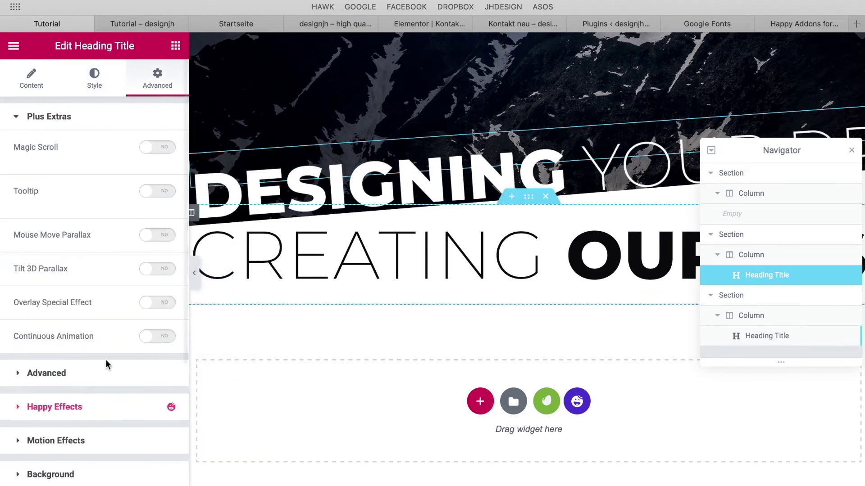
{"action": "left_click", "coordinate": [104, 382]}
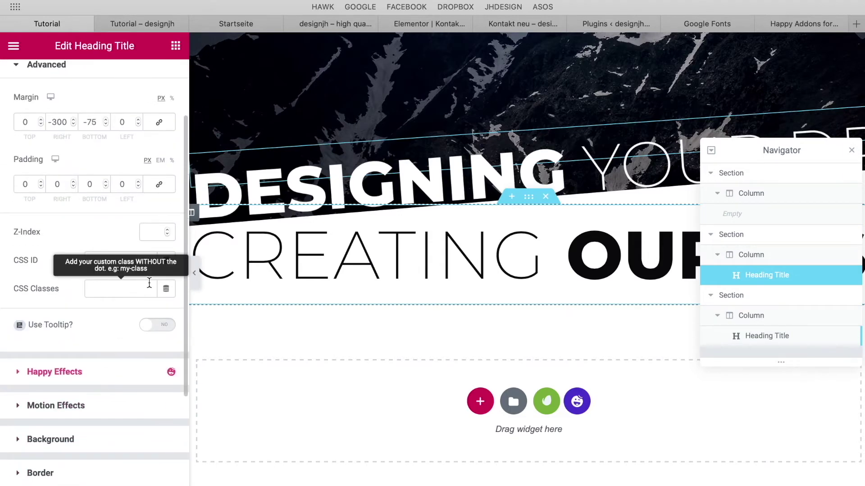
{"action": "left_click", "coordinate": [130, 370]}
{"action": "left_click", "coordinate": [167, 302]}
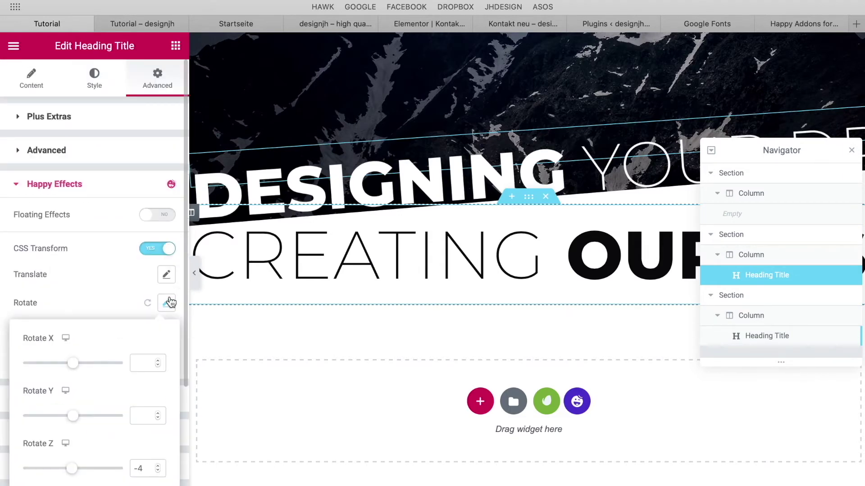
{"action": "scroll", "coordinate": [162, 337], "scroll_direction": "down", "scroll_amount": 3}
{"action": "left_click", "coordinate": [146, 380]}
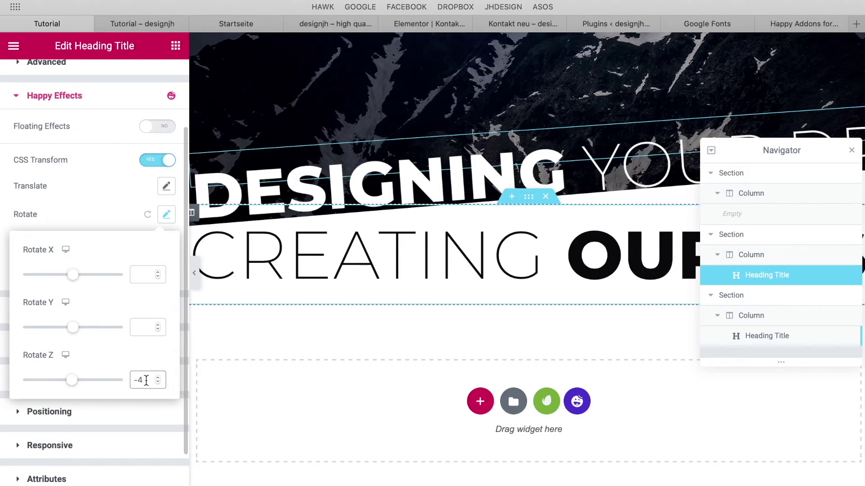
Try Rotate Z values of -4,1 and -3,9 on the "DESIGNING YOUR DREAM" heading.
{"action": "type", "text": ",1"}
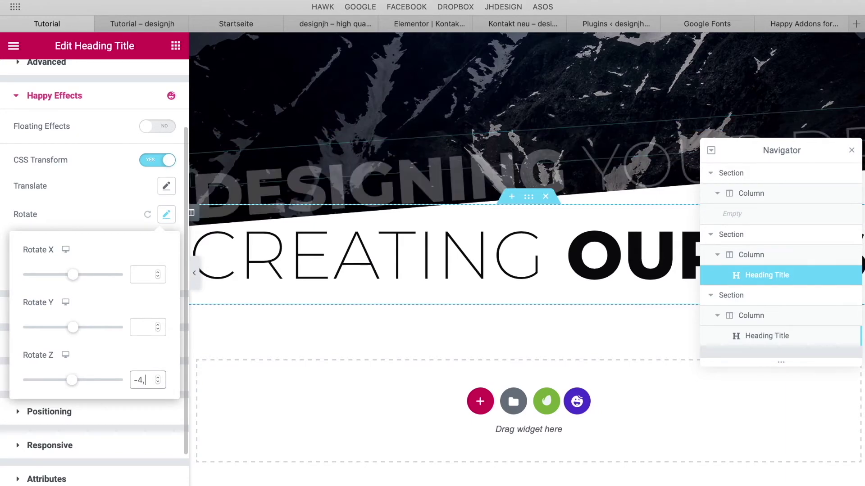
{"action": "key", "text": "BackSpace"}
{"action": "key", "text": "BackSpace"}
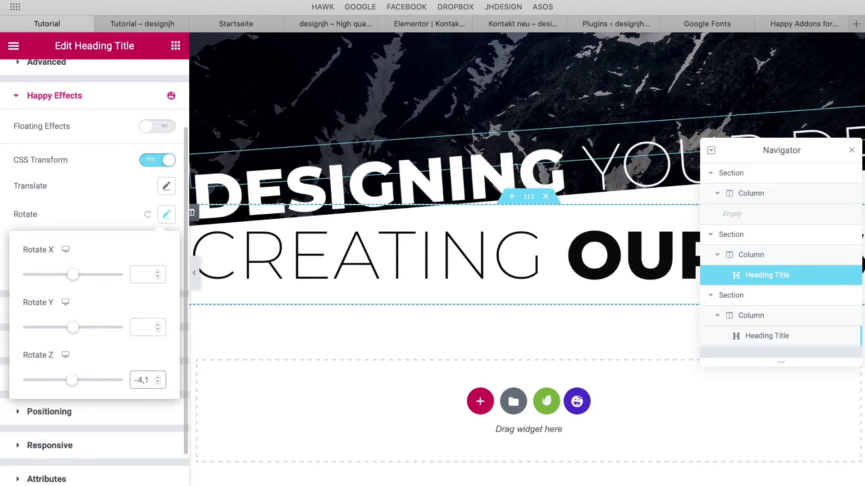
{"action": "key", "text": "BackSpace"}
{"action": "type", "text": "3"}
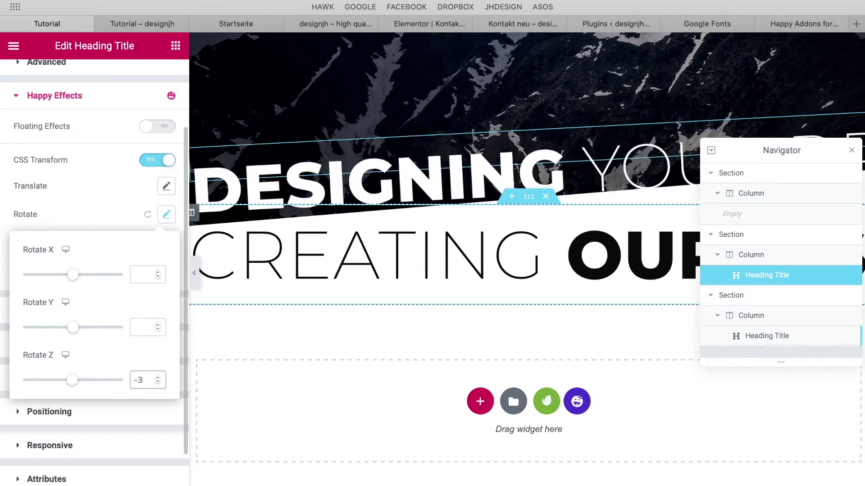
{"action": "type", "text": ",9"}
{"action": "key", "text": "BackSpace"}
{"action": "key", "text": "BackSpace"}
{"action": "key", "text": "BackSpace"}
Fine-tune Rotate Z of the "DESIGNING YOUR DREAM" heading in 0,1 increments from -4,3 to -4,7 to match the slanted divider.
{"action": "type", "text": "4,3"}
{"action": "key", "text": "BackSpace"}
{"action": "type", "text": "4"}
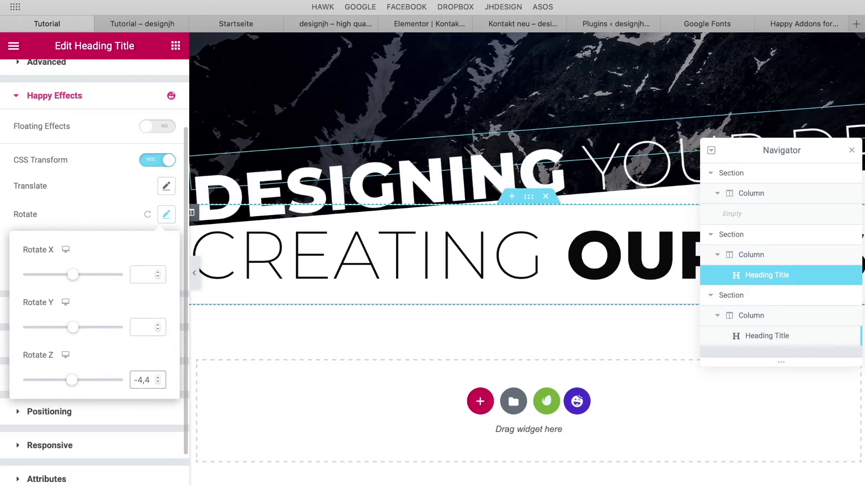
{"action": "key", "text": "BackSpace"}
{"action": "type", "text": "5"}
{"action": "key", "text": "BackSpace"}
{"action": "type", "text": "6"}
{"action": "key", "text": "BackSpace"}
{"action": "type", "text": "7"}
{"action": "scroll", "coordinate": [94, 273], "scroll_direction": "down", "scroll_amount": 1}
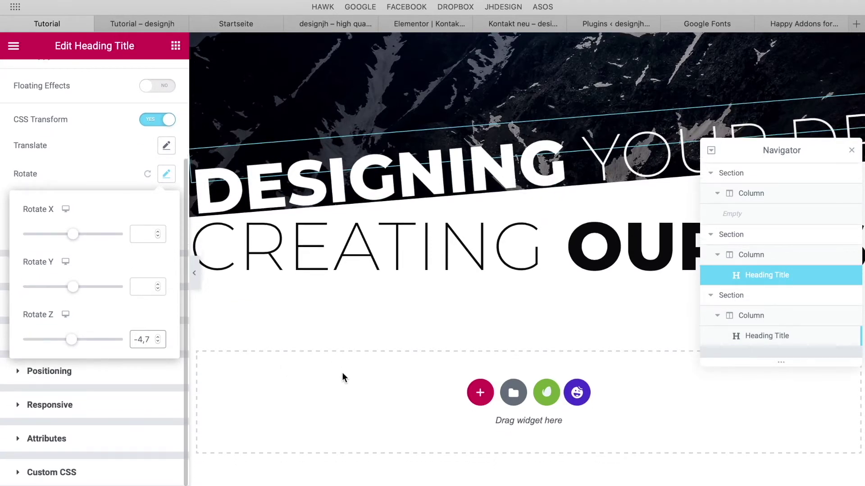
Enable the Happy Effects CSS Transform for the "CREATING OUR VISION." heading.
{"action": "left_click", "coordinate": [349, 262]}
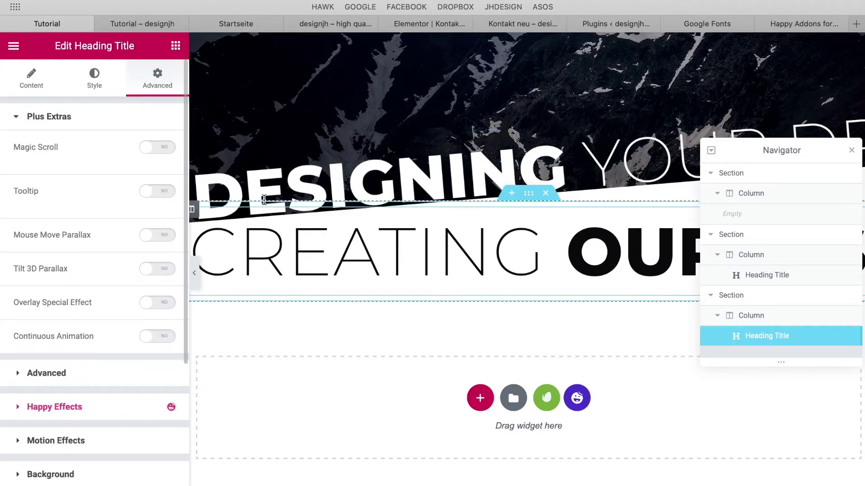
{"action": "left_click", "coordinate": [92, 125]}
{"action": "left_click", "coordinate": [80, 153]}
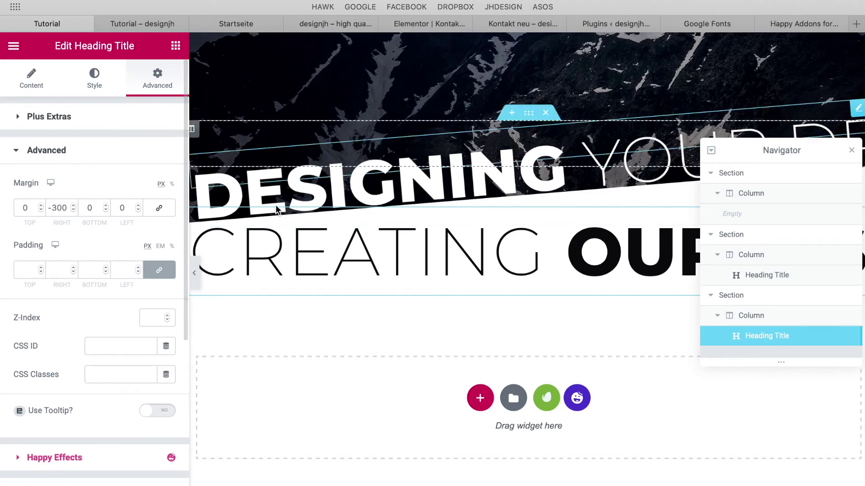
{"action": "scroll", "coordinate": [77, 168], "scroll_direction": "down", "scroll_amount": 3}
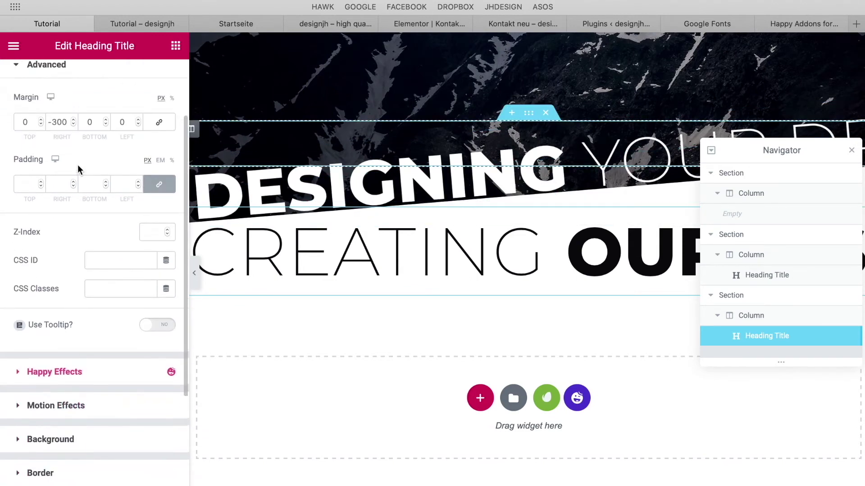
{"action": "scroll", "coordinate": [78, 170], "scroll_direction": "down", "scroll_amount": 1}
{"action": "left_click", "coordinate": [109, 349]}
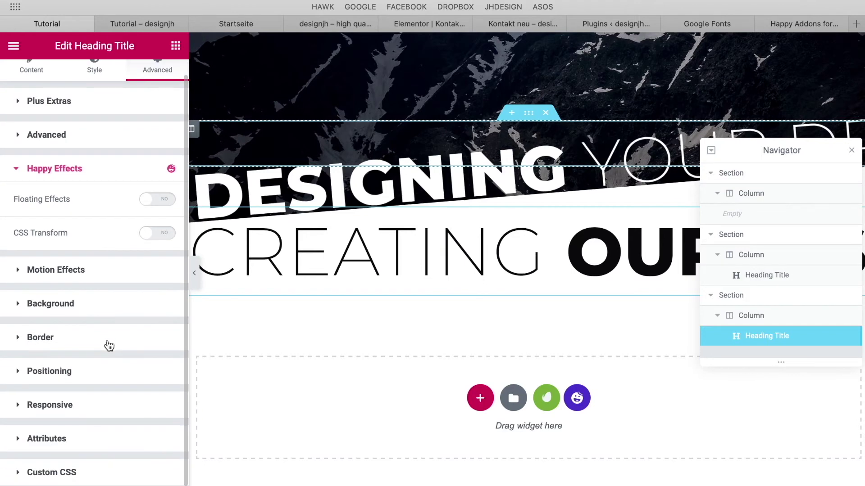
{"action": "left_click", "coordinate": [152, 234]}
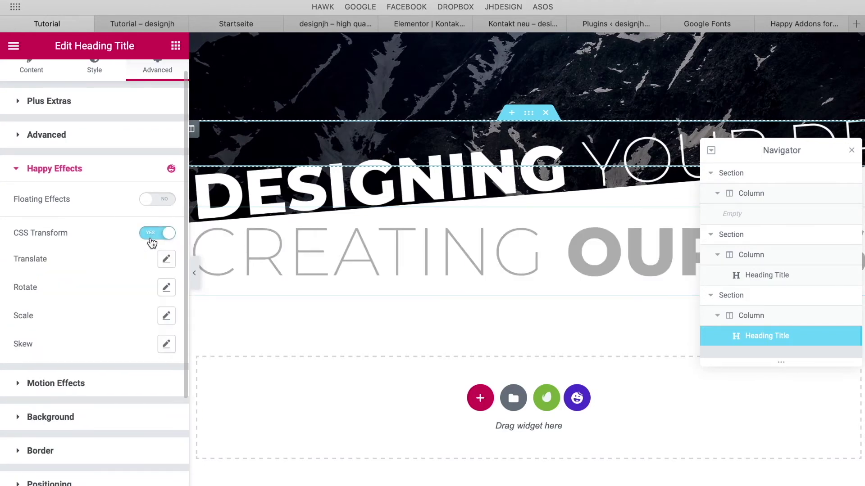
Set Rotate Z to -4,7 for the "CREATING OUR VISION." heading.
{"action": "scroll", "coordinate": [160, 242], "scroll_direction": "down", "scroll_amount": 5}
{"action": "left_click", "coordinate": [166, 183]}
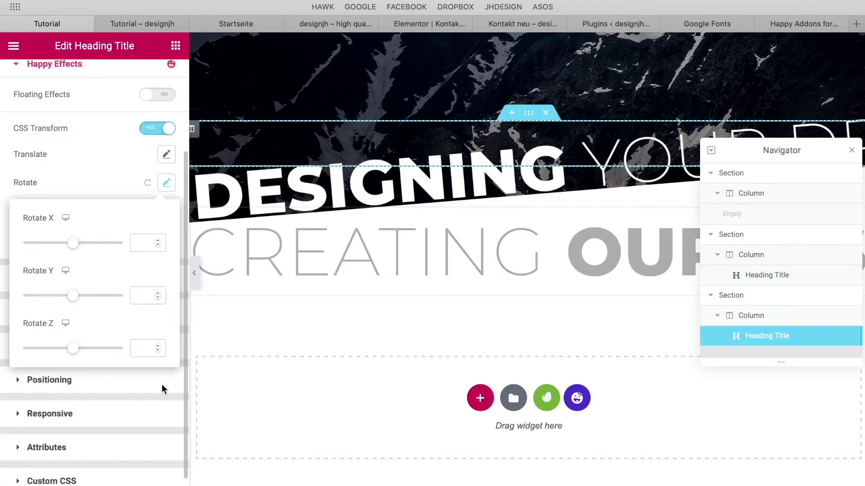
{"action": "left_click", "coordinate": [158, 351]}
{"action": "double_click", "coordinate": [139, 349]}
{"action": "type", "text": "-4"}
{"action": "type", "text": ",7"}
{"action": "left_click", "coordinate": [118, 166]}
{"action": "scroll", "coordinate": [118, 166], "scroll_direction": "up", "scroll_amount": 5}
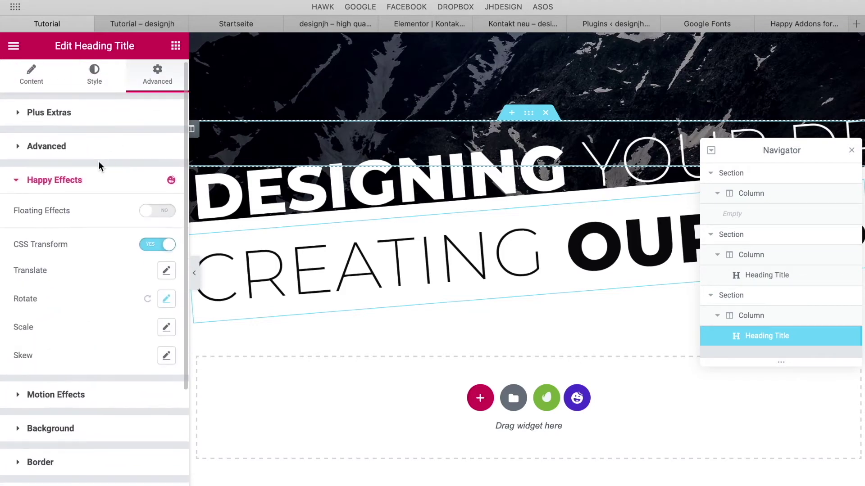
Try a top margin of -1 px on the "CREATING OUR VISION." heading and restore it to 0.
{"action": "left_click", "coordinate": [115, 148]}
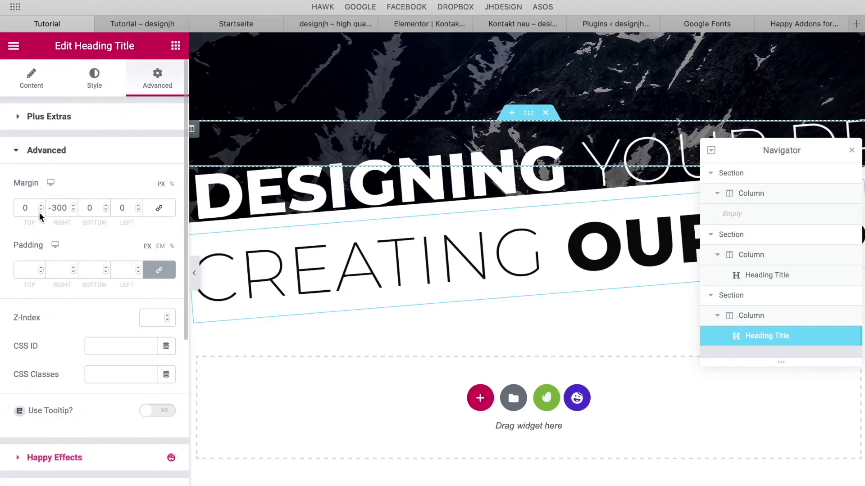
{"action": "left_click", "coordinate": [39, 212]}
{"action": "left_click", "coordinate": [41, 205]}
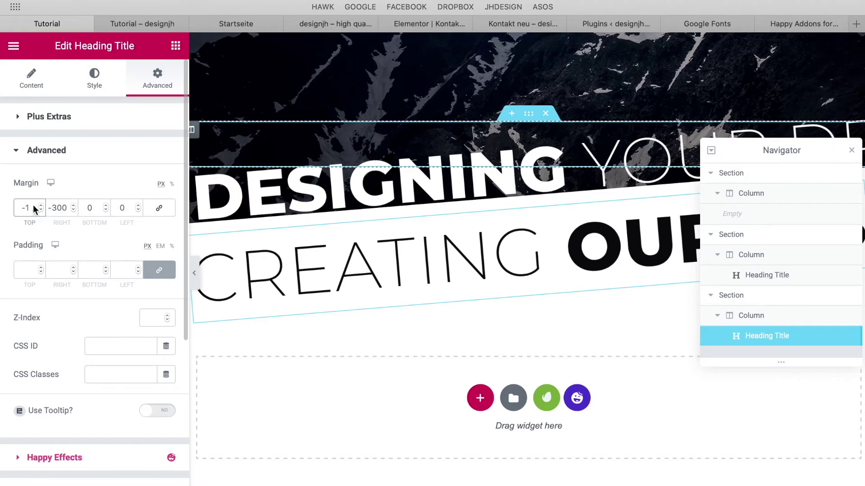
{"action": "left_click_drag", "start_coordinate": [34, 208], "coordinate": [2, 210]}
{"action": "type", "text": "0"}
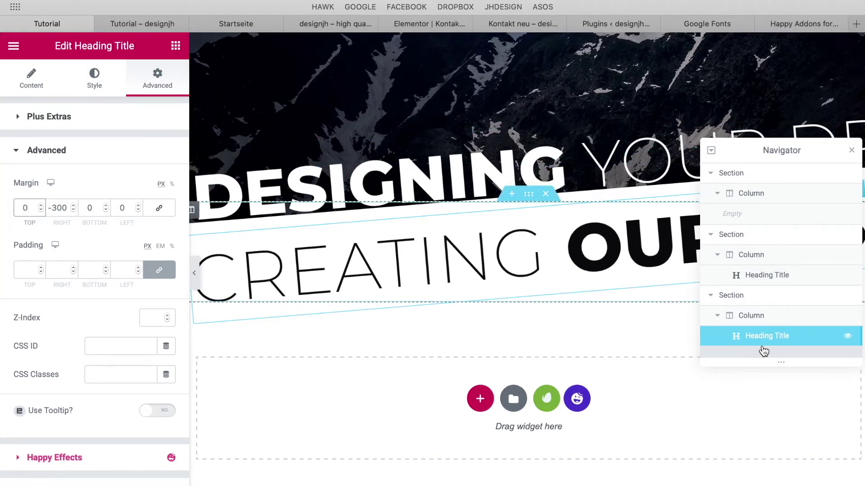
Set the top margin of the "CREATING OUR VISION." heading's section to 4 px and compare the hero with the finished designjh Tutorial page.
{"action": "left_click", "coordinate": [215, 122]}
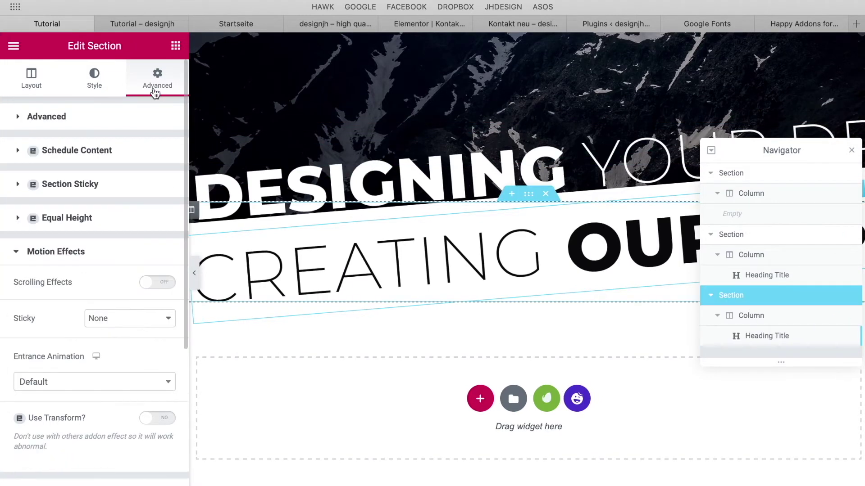
{"action": "left_click", "coordinate": [108, 119]}
{"action": "left_click_drag", "start_coordinate": [34, 174], "coordinate": [2, 176]}
{"action": "type", "text": "0"}
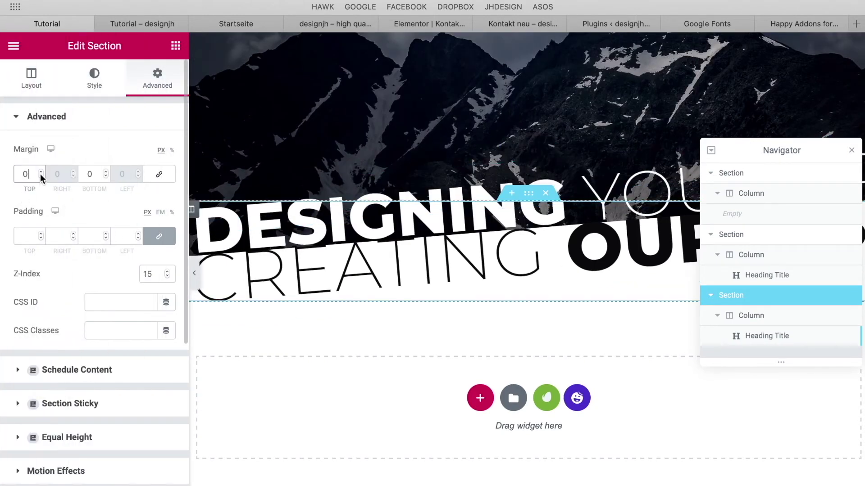
{"action": "left_click", "coordinate": [40, 171]}
{"action": "left_click", "coordinate": [40, 172]}
{"action": "left_click", "coordinate": [40, 171]}
{"action": "left_click", "coordinate": [40, 171]}
{"action": "left_click", "coordinate": [40, 172]}
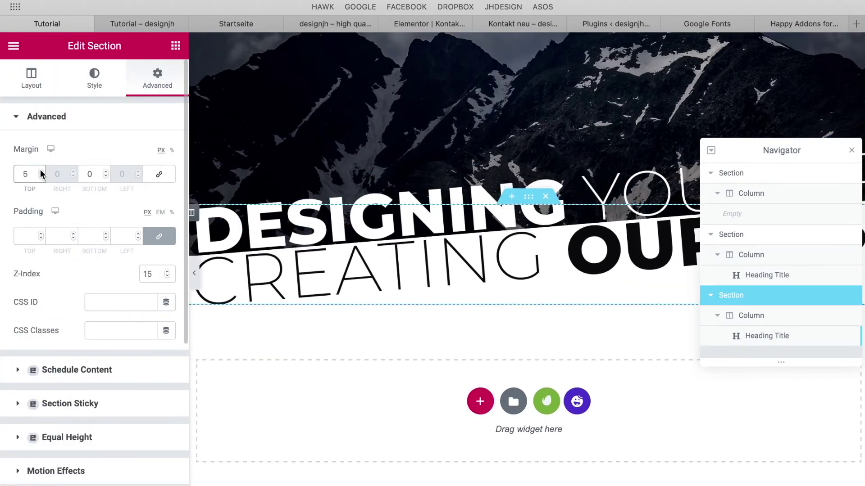
{"action": "left_click", "coordinate": [41, 177]}
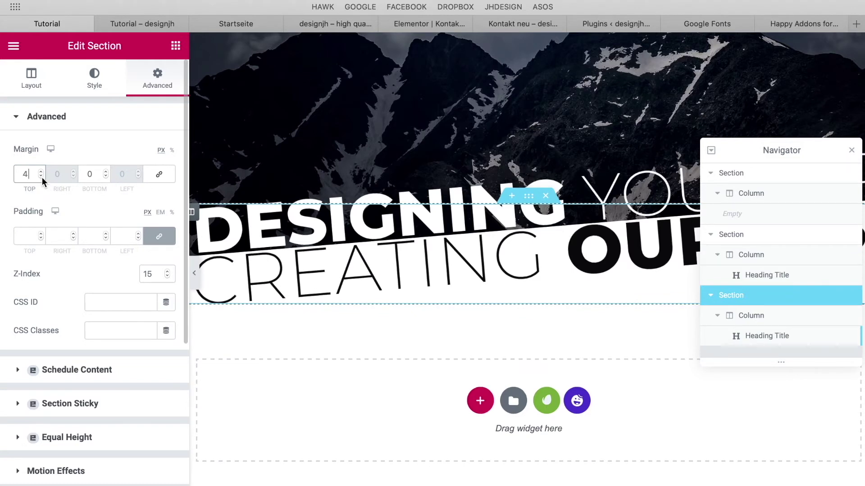
{"action": "scroll", "coordinate": [406, 225], "scroll_direction": "up", "scroll_amount": 3}
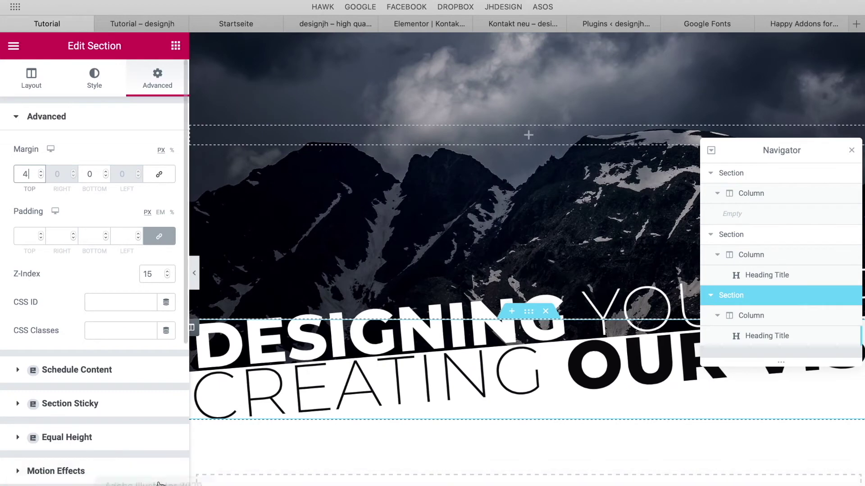
{"action": "left_click", "coordinate": [139, 19]}
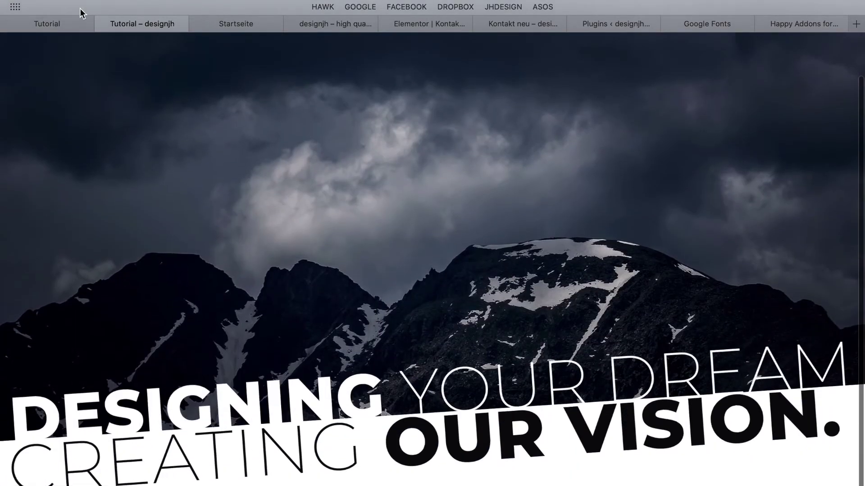
Return to the Elementor editor and add a two-column section below the "CREATING OUR VISION." heading.
{"action": "left_click", "coordinate": [66, 22]}
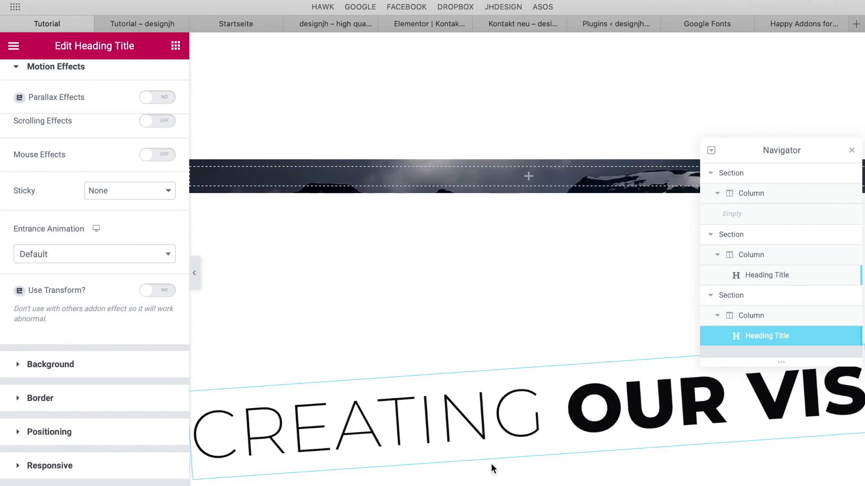
{"action": "scroll", "coordinate": [491, 463], "scroll_direction": "down", "scroll_amount": 4}
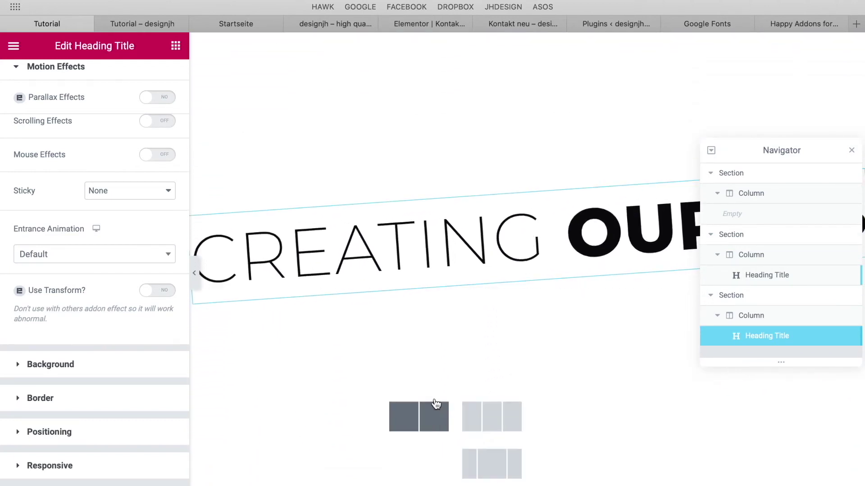
{"action": "left_click", "coordinate": [413, 414]}
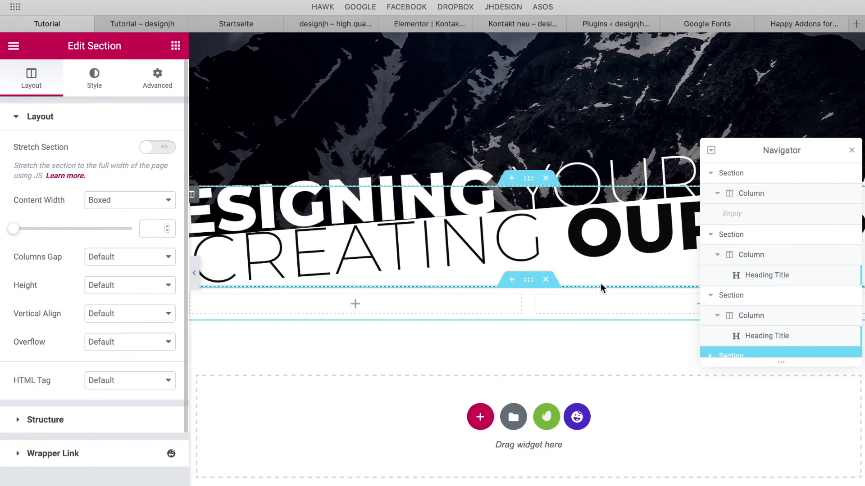
Delete the empty two-column section and open the motion effects of the "DESIGNING YOUR DREAM" heading.
{"action": "left_click", "coordinate": [546, 300]}
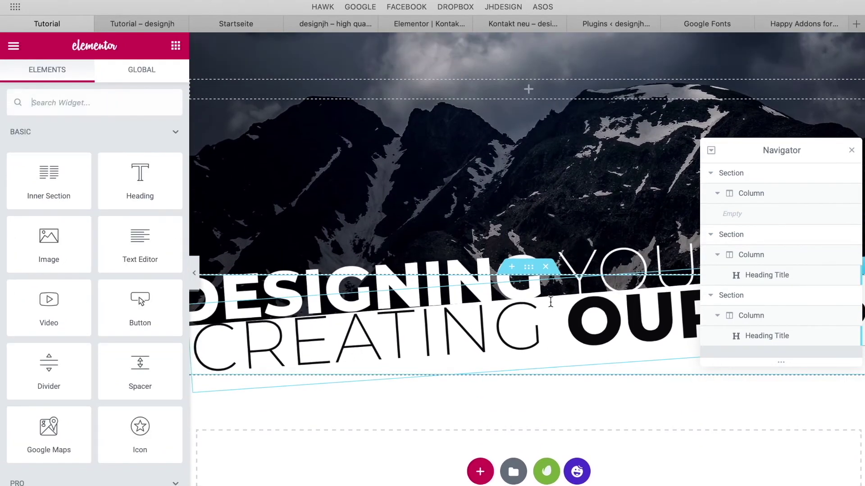
{"action": "left_click", "coordinate": [439, 266]}
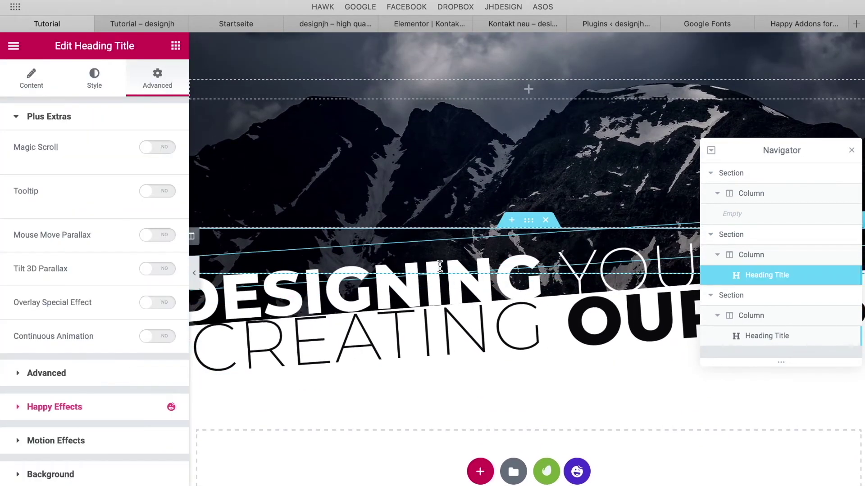
{"action": "left_click", "coordinate": [101, 131]}
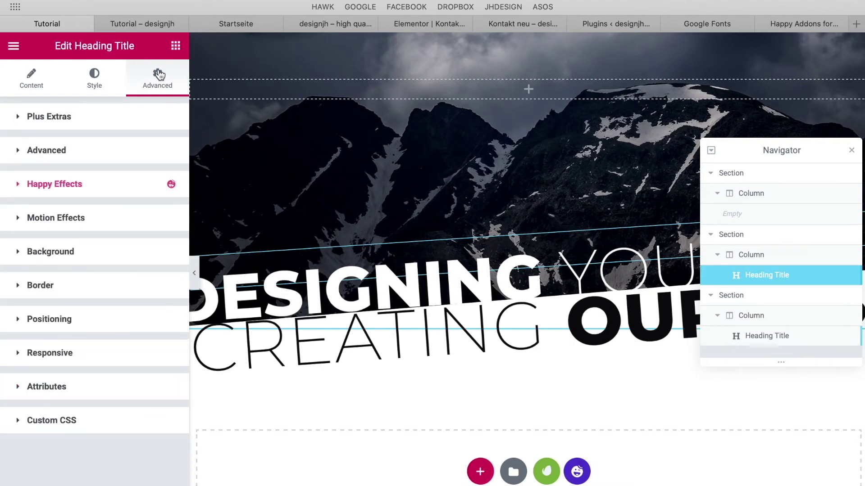
{"action": "left_click", "coordinate": [95, 227]}
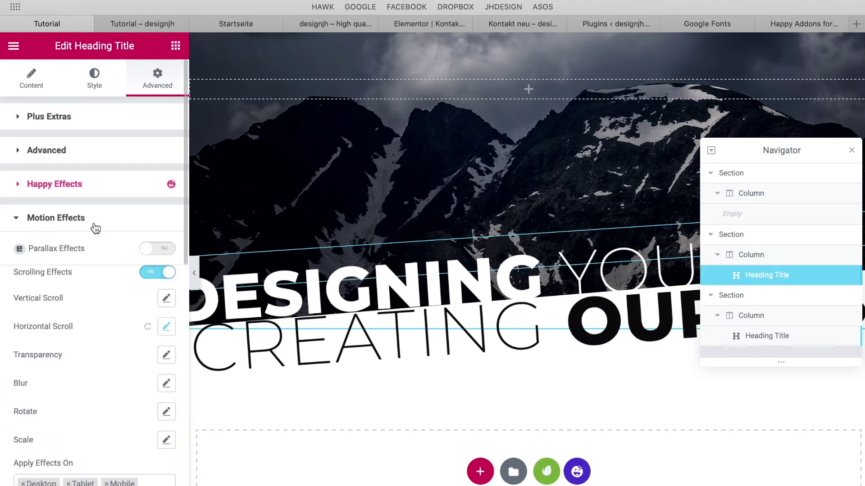
Switch the scrolling effects of the "DESIGNING YOUR DREAM" heading off and on again and review its horizontal scroll settings.
{"action": "scroll", "coordinate": [95, 228], "scroll_direction": "down", "scroll_amount": 3}
{"action": "left_click", "coordinate": [146, 181]}
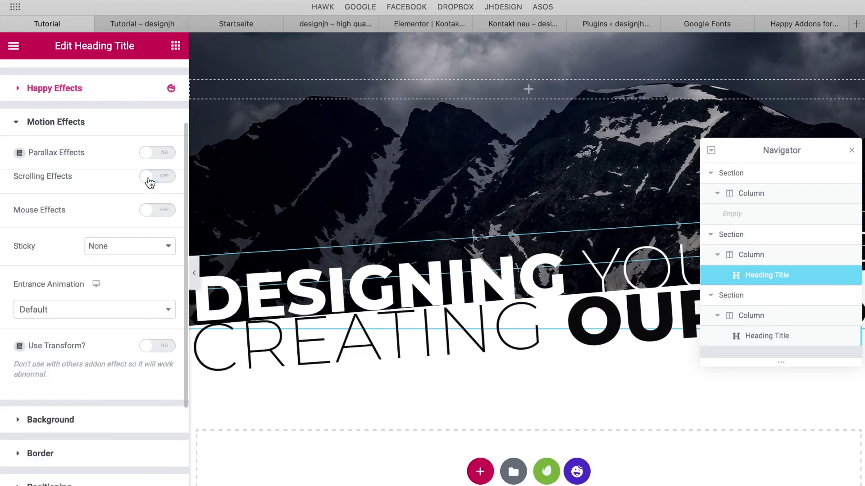
{"action": "left_click", "coordinate": [154, 180]}
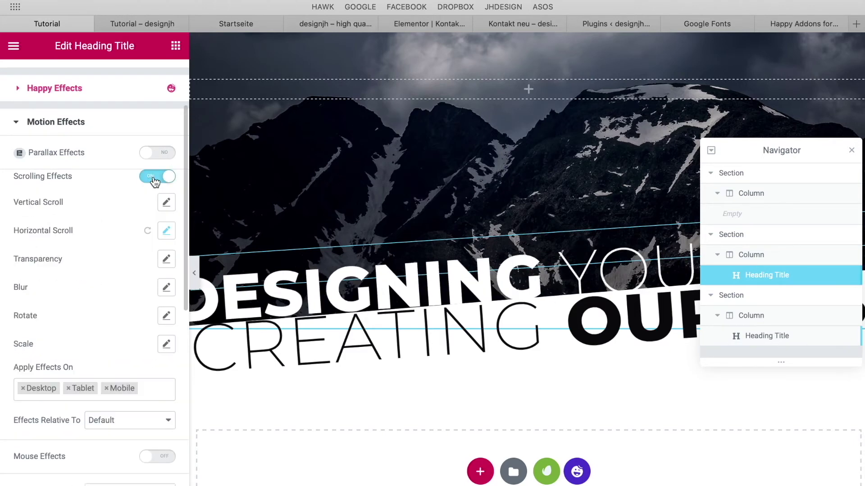
{"action": "left_click", "coordinate": [165, 231]}
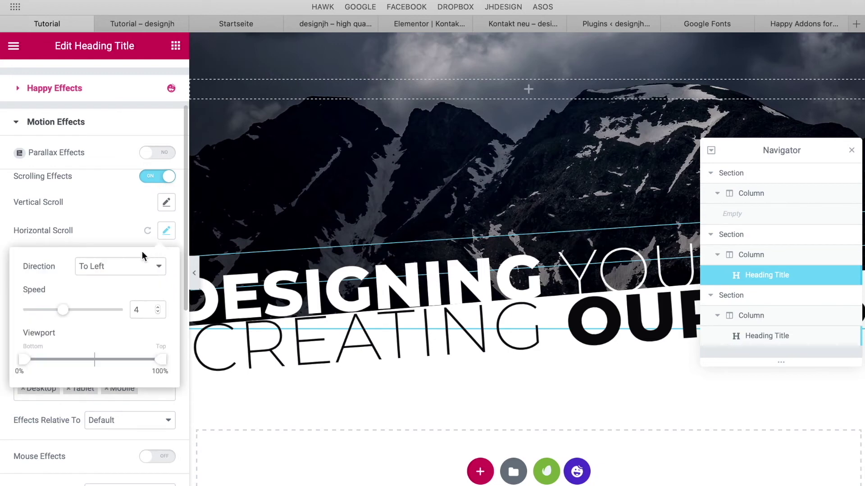
{"action": "scroll", "coordinate": [142, 253], "scroll_direction": "down", "scroll_amount": 1}
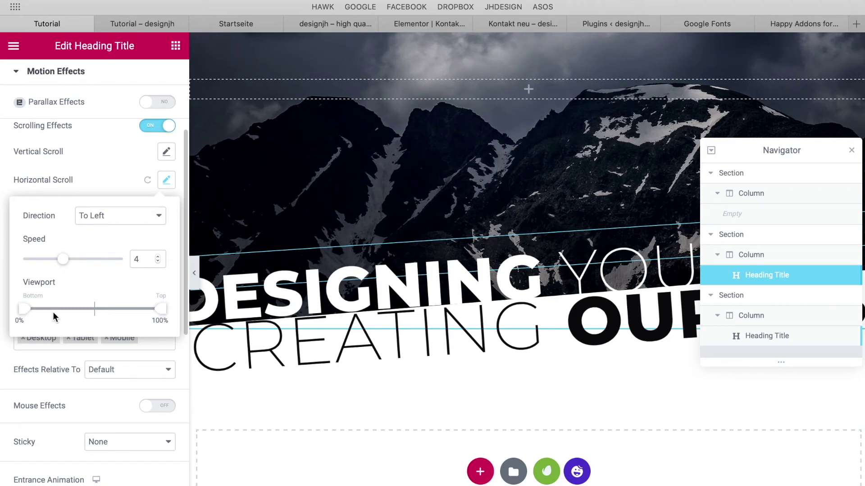
{"action": "scroll", "coordinate": [119, 201], "scroll_direction": "up", "scroll_amount": 1}
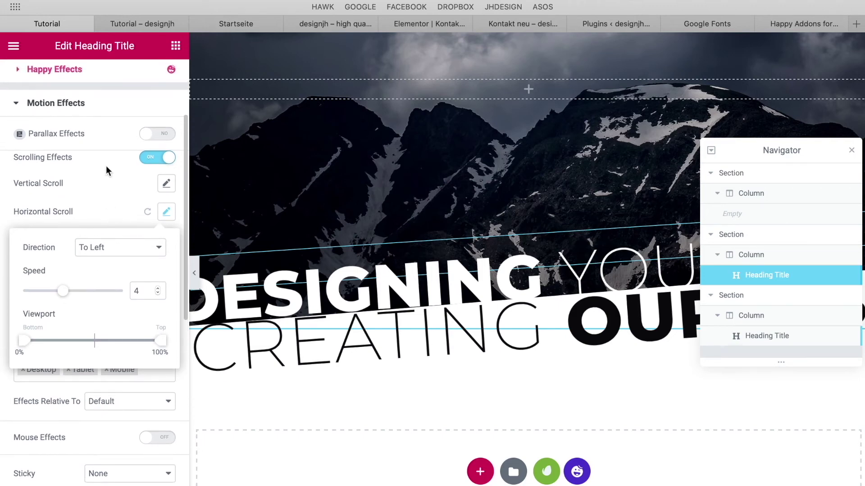
{"action": "left_click", "coordinate": [106, 118]}
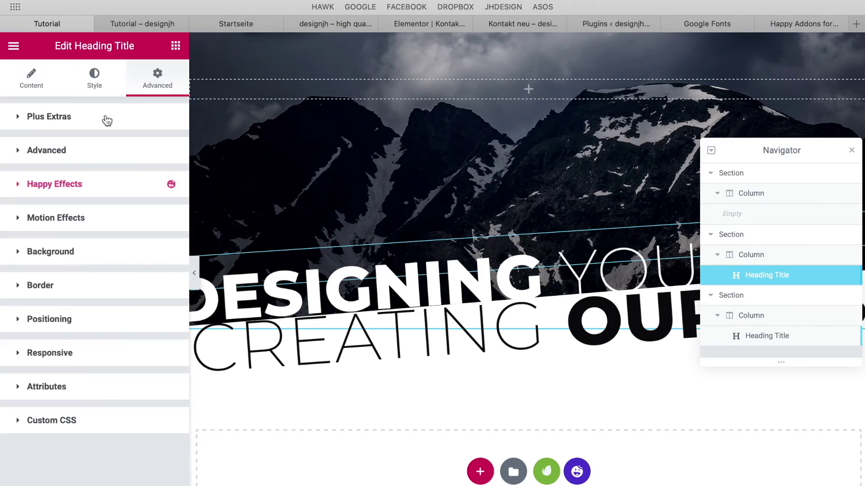
Turn on scrolling effects for the "CREATING OUR VISION." heading and open its horizontal scroll settings.
{"action": "left_click", "coordinate": [450, 360]}
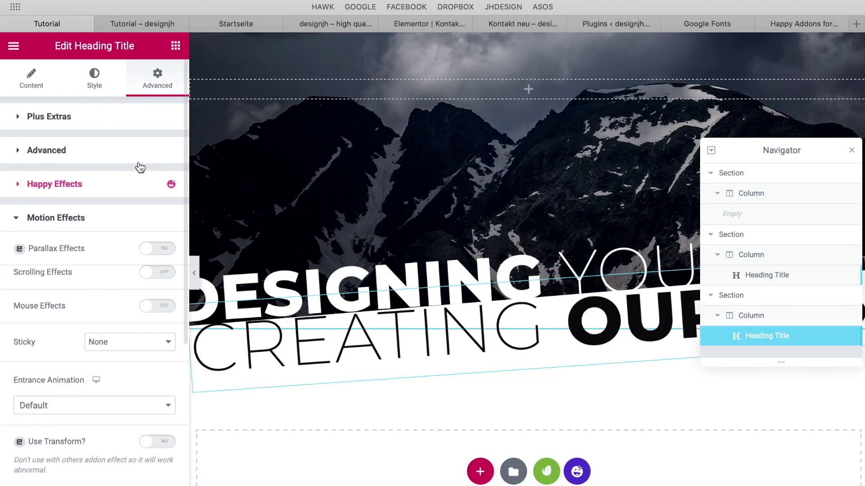
{"action": "scroll", "coordinate": [106, 211], "scroll_direction": "down", "scroll_amount": 3}
{"action": "scroll", "coordinate": [106, 211], "scroll_direction": "up", "scroll_amount": 2}
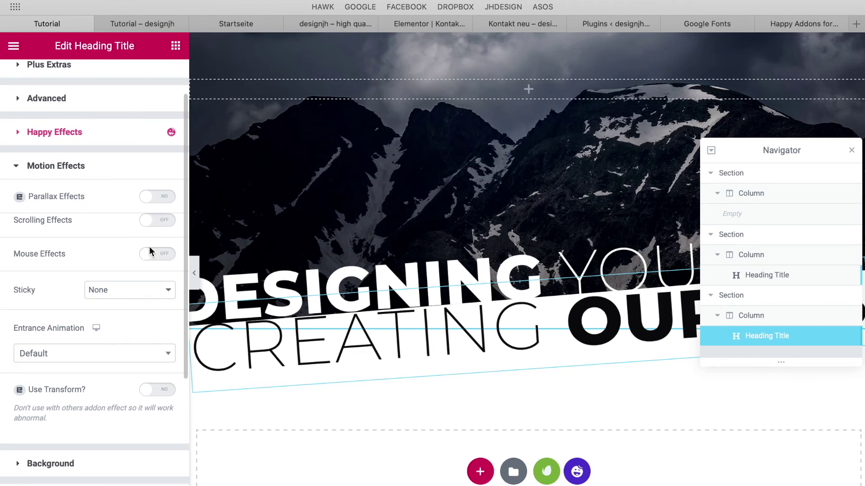
{"action": "left_click", "coordinate": [157, 221]}
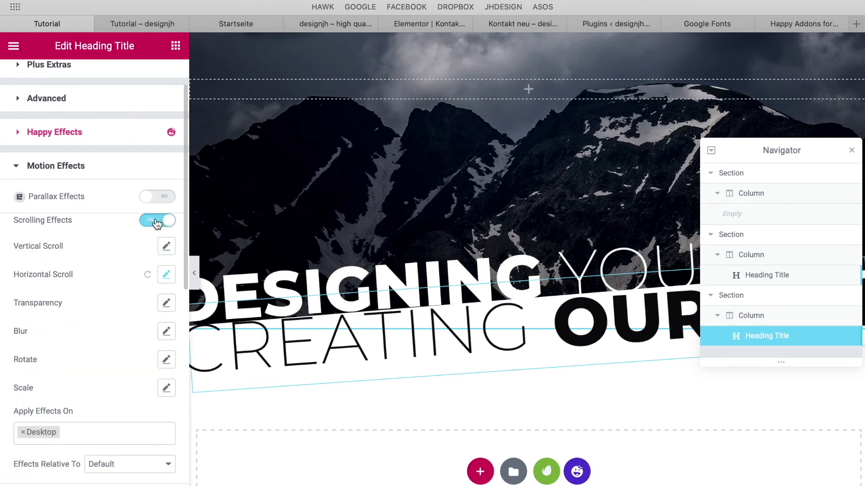
{"action": "scroll", "coordinate": [157, 219], "scroll_direction": "down", "scroll_amount": 2}
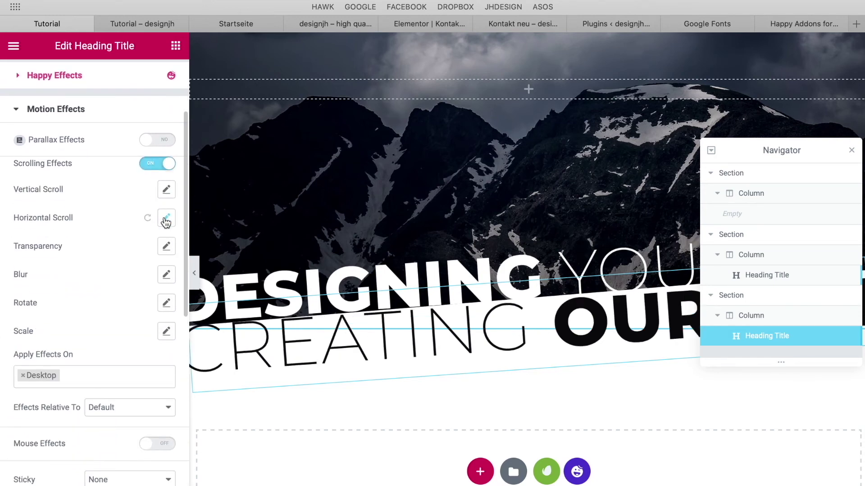
{"action": "left_click", "coordinate": [167, 219]}
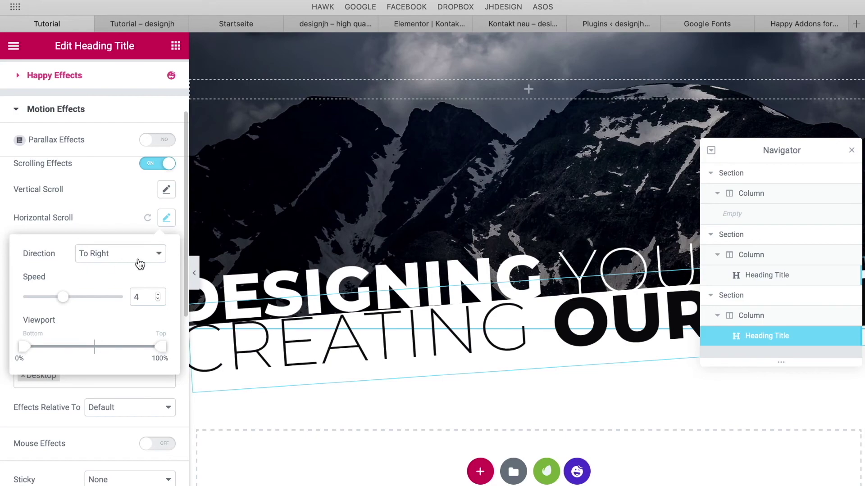
Preview the horizontal scroll movement of both headings in the editor and on the designjh Tutorial page.
{"action": "scroll", "coordinate": [481, 259], "scroll_direction": "up", "scroll_amount": 3}
{"action": "scroll", "coordinate": [481, 259], "scroll_direction": "down", "scroll_amount": 3}
{"action": "scroll", "coordinate": [481, 259], "scroll_direction": "down", "scroll_amount": 2}
{"action": "scroll", "coordinate": [481, 259], "scroll_direction": "up", "scroll_amount": 3}
{"action": "scroll", "coordinate": [481, 259], "scroll_direction": "down", "scroll_amount": 2}
{"action": "scroll", "coordinate": [480, 259], "scroll_direction": "up", "scroll_amount": 3}
{"action": "scroll", "coordinate": [481, 258], "scroll_direction": "down", "scroll_amount": 3}
{"action": "scroll", "coordinate": [480, 258], "scroll_direction": "up", "scroll_amount": 4}
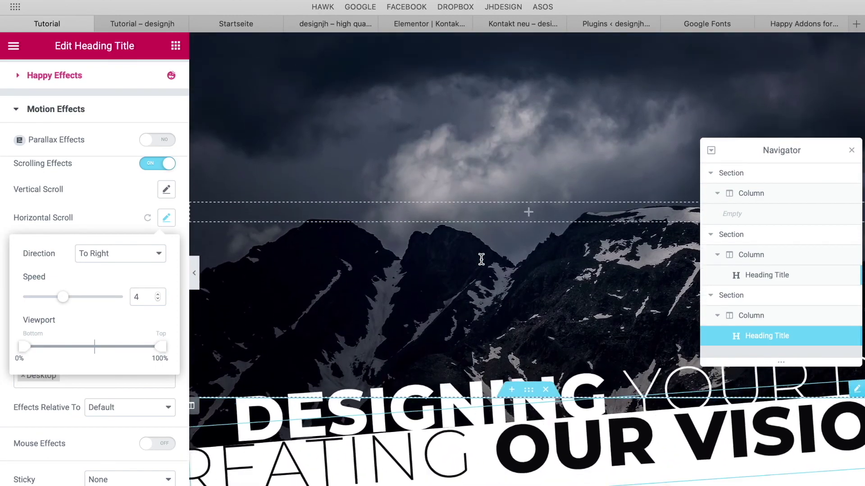
{"action": "scroll", "coordinate": [481, 259], "scroll_direction": "down", "scroll_amount": 3}
{"action": "scroll", "coordinate": [481, 259], "scroll_direction": "up", "scroll_amount": 3}
{"action": "scroll", "coordinate": [481, 259], "scroll_direction": "down", "scroll_amount": 2}
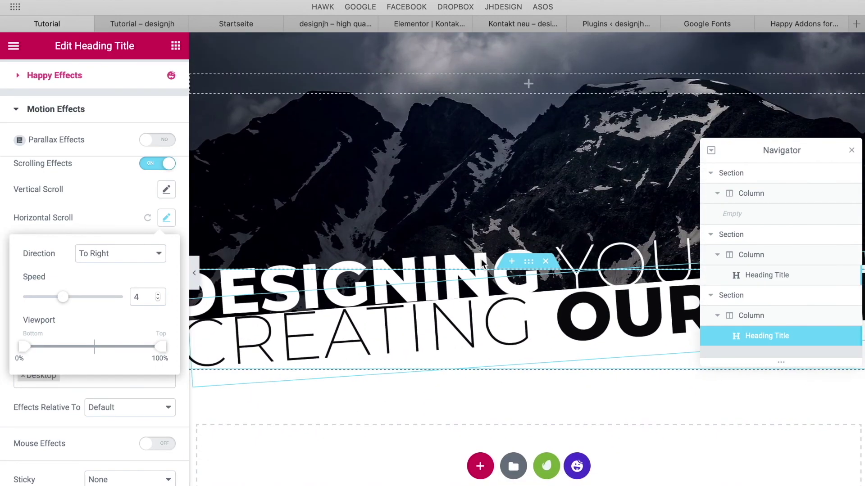
{"action": "scroll", "coordinate": [481, 259], "scroll_direction": "up", "scroll_amount": 3}
{"action": "scroll", "coordinate": [481, 259], "scroll_direction": "down", "scroll_amount": 3}
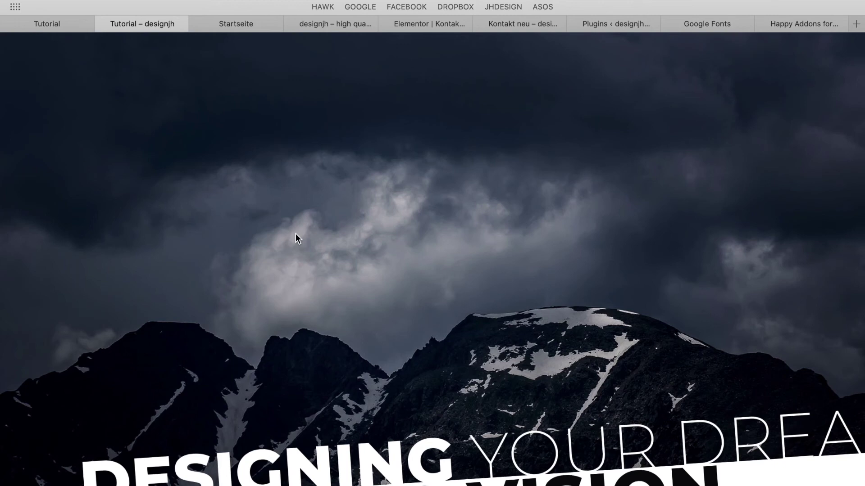
{"action": "scroll", "coordinate": [295, 233], "scroll_direction": "down", "scroll_amount": 5}
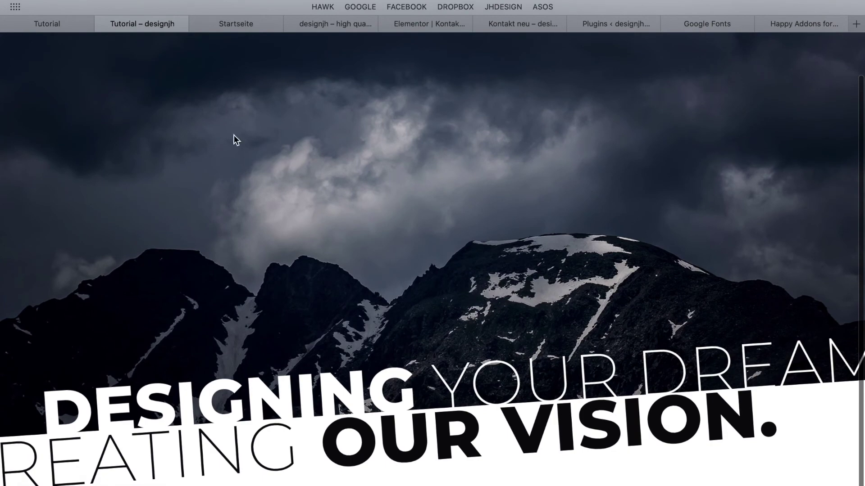
Return to the Elementor editor and add a single-column section below the "CREATING OUR VISION." heading.
{"action": "left_click", "coordinate": [52, 23]}
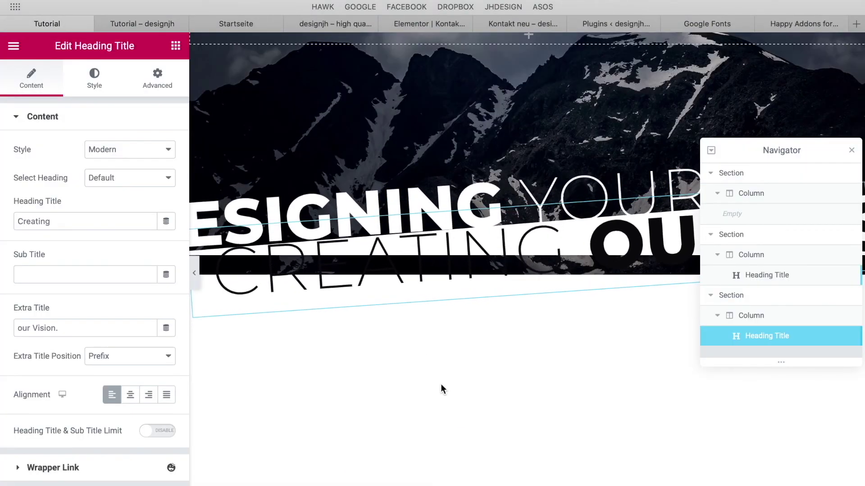
{"action": "left_click", "coordinate": [479, 396]}
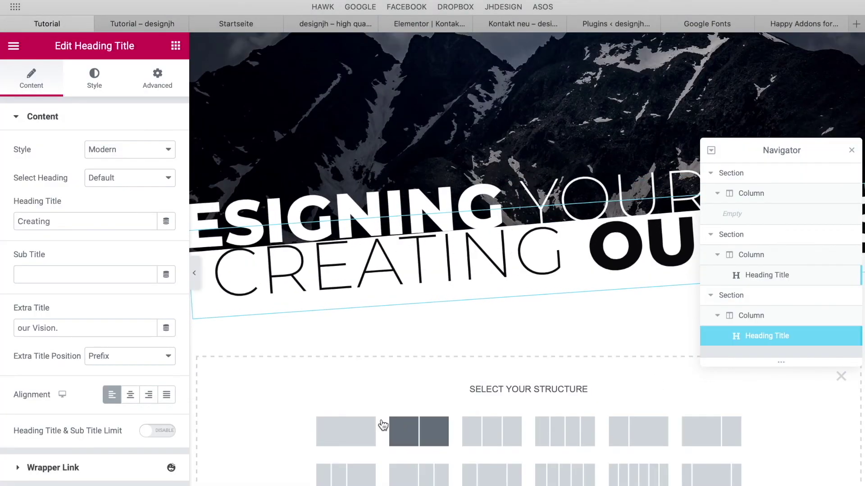
{"action": "left_click", "coordinate": [346, 432]}
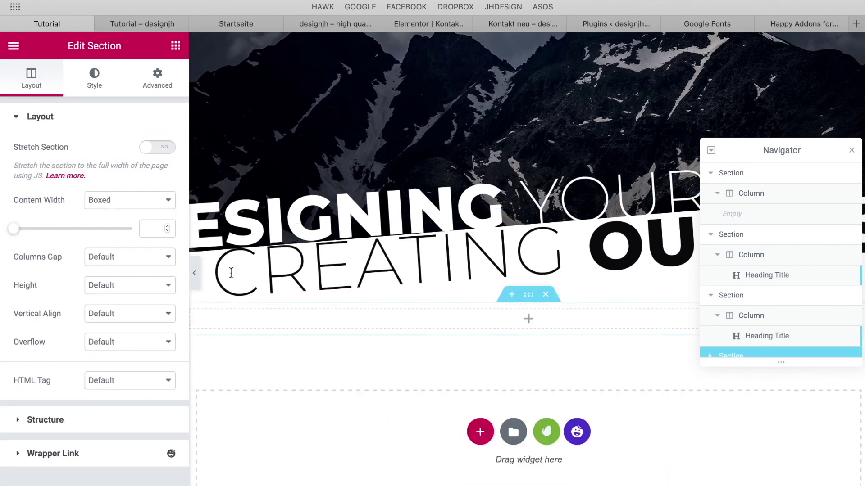
Set the new section's height to Min Height with a minimum of 600 px.
{"action": "left_click", "coordinate": [111, 292]}
{"action": "key", "text": "Escape"}
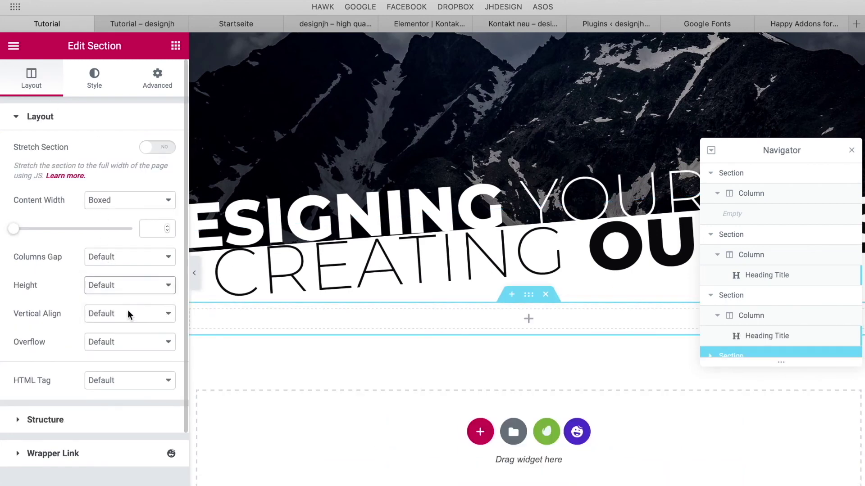
{"action": "key", "text": "Down"}
{"action": "key", "text": "Down"}
{"action": "left_click_drag", "start_coordinate": [148, 340], "coordinate": [121, 345]}
{"action": "type", "text": "600"}
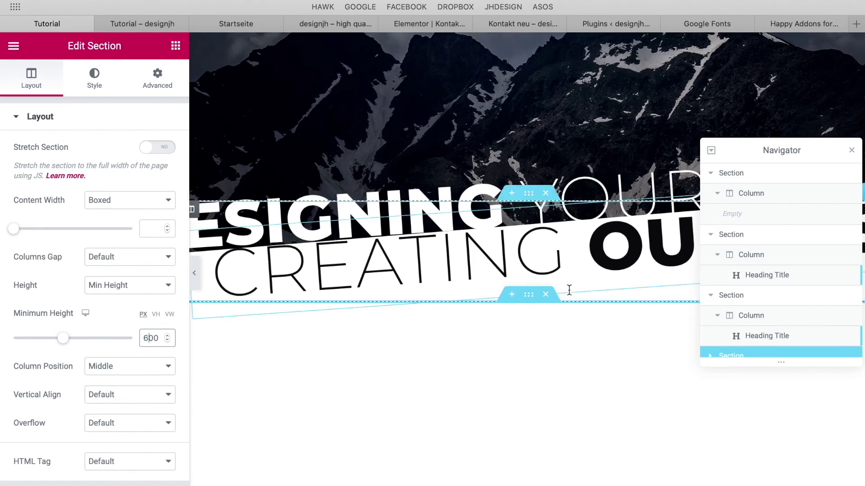
{"action": "scroll", "coordinate": [530, 334], "scroll_direction": "down", "scroll_amount": 2}
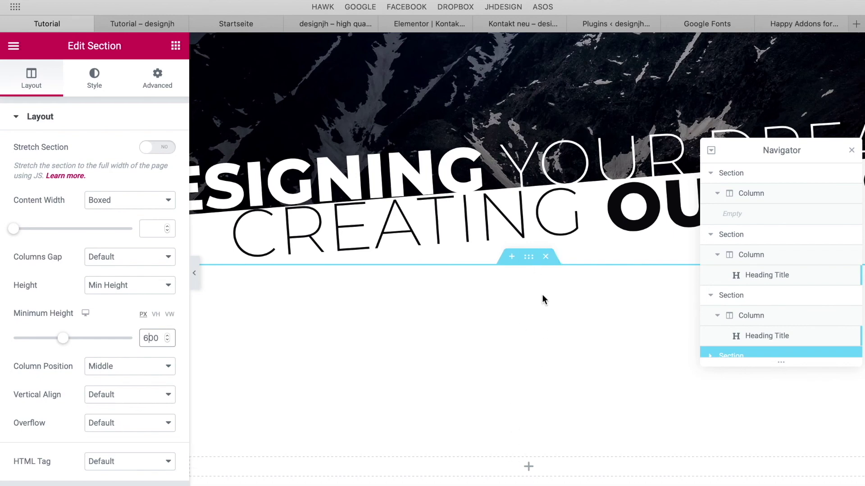
{"action": "left_click", "coordinate": [192, 459]}
Reload the designjh Tutorial page and examine how the two headings move horizontally while the page scrolls.
{"action": "left_click", "coordinate": [143, 25]}
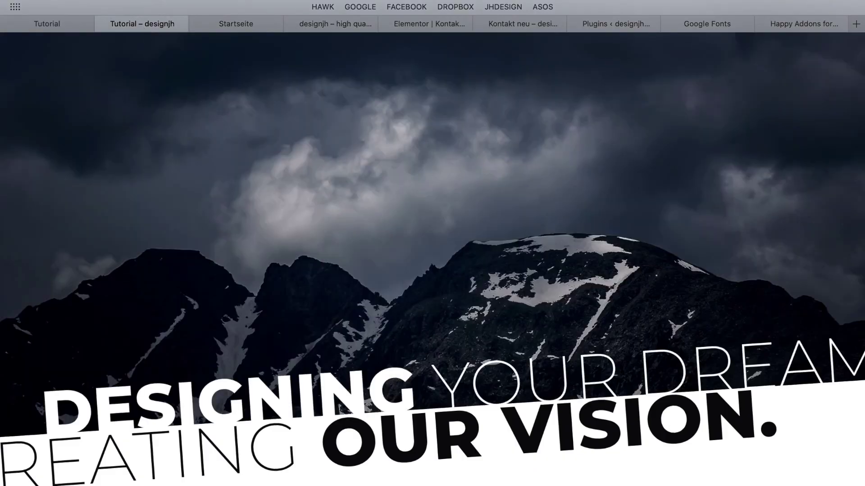
{"action": "key", "text": "super+r"}
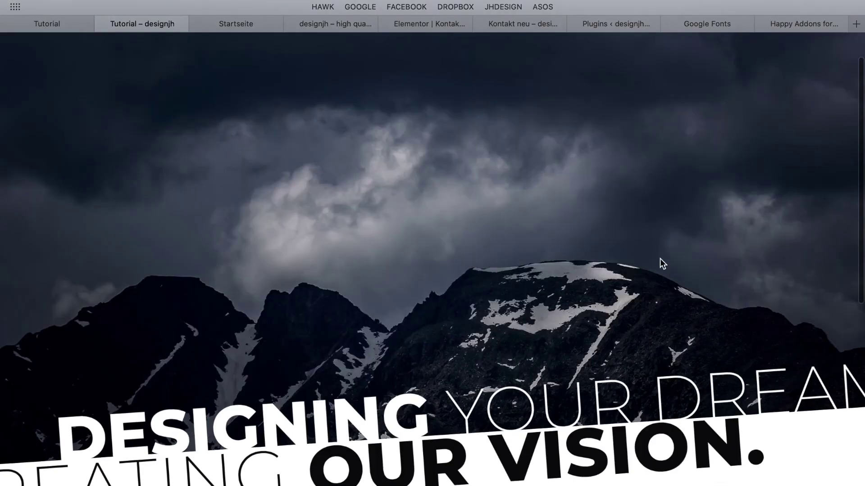
{"action": "scroll", "coordinate": [660, 259], "scroll_direction": "down", "scroll_amount": 5}
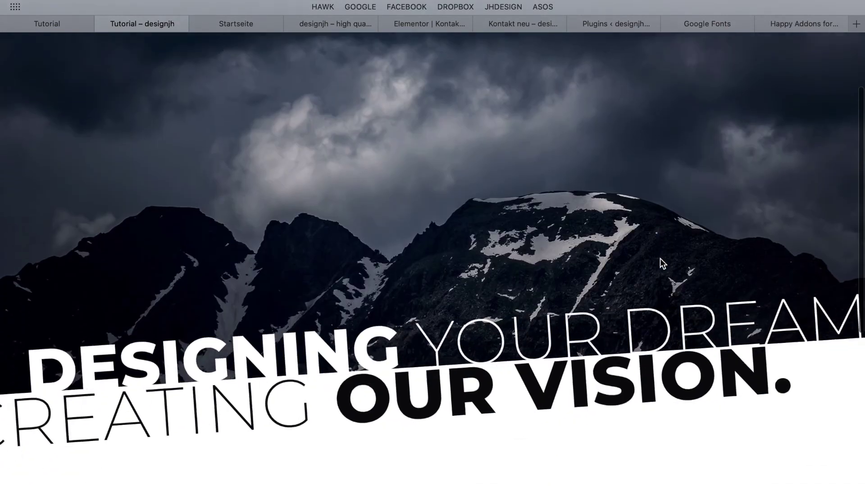
{"action": "scroll", "coordinate": [660, 258], "scroll_direction": "up", "scroll_amount": 4}
{"action": "scroll", "coordinate": [660, 260], "scroll_direction": "down", "scroll_amount": 5}
{"action": "scroll", "coordinate": [660, 259], "scroll_direction": "up", "scroll_amount": 4}
{"action": "scroll", "coordinate": [660, 259], "scroll_direction": "up", "scroll_amount": 2}
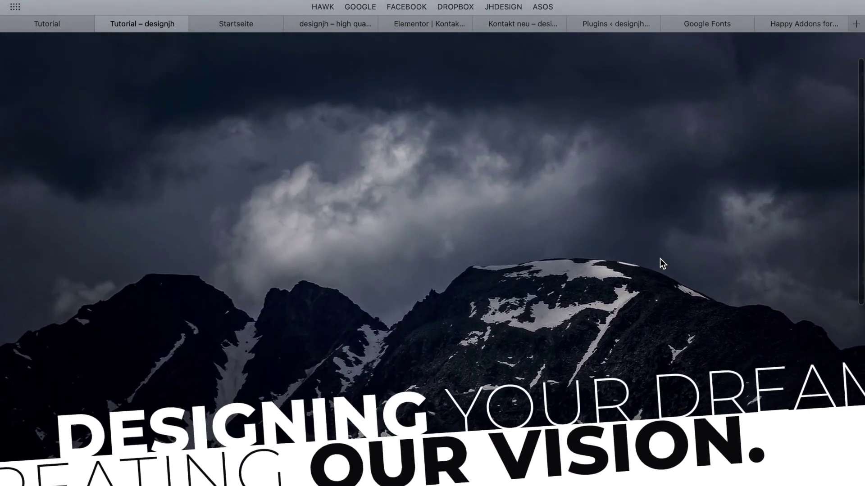
{"action": "scroll", "coordinate": [661, 259], "scroll_direction": "down", "scroll_amount": 3}
{"action": "scroll", "coordinate": [661, 258], "scroll_direction": "up", "scroll_amount": 4}
{"action": "scroll", "coordinate": [660, 259], "scroll_direction": "up", "scroll_amount": 1}
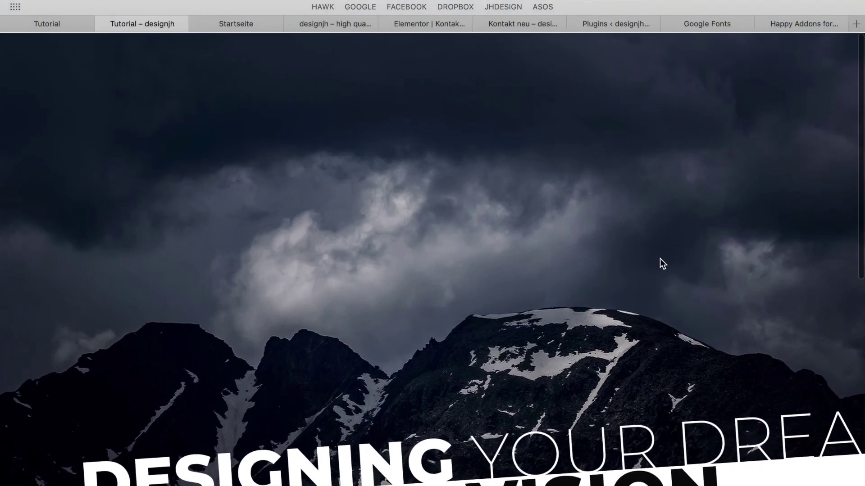
{"action": "scroll", "coordinate": [660, 258], "scroll_direction": "down", "scroll_amount": 5}
{"action": "scroll", "coordinate": [660, 259], "scroll_direction": "down", "scroll_amount": 2}
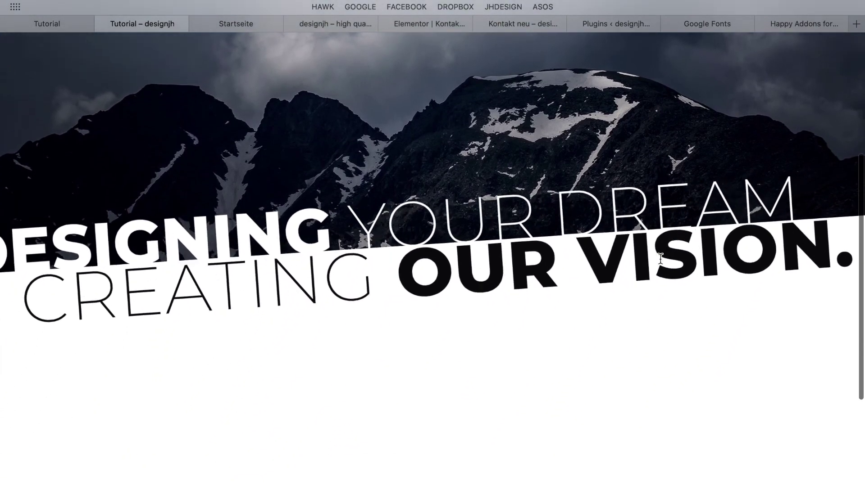